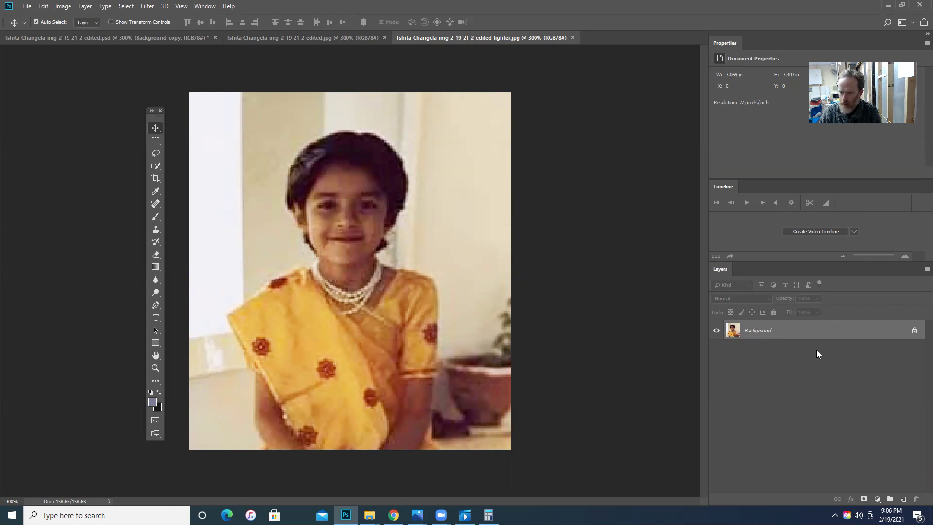
# - Duplicate the Background layer within the same document under the name Background copy
pyautogui.rightClick(787, 331)
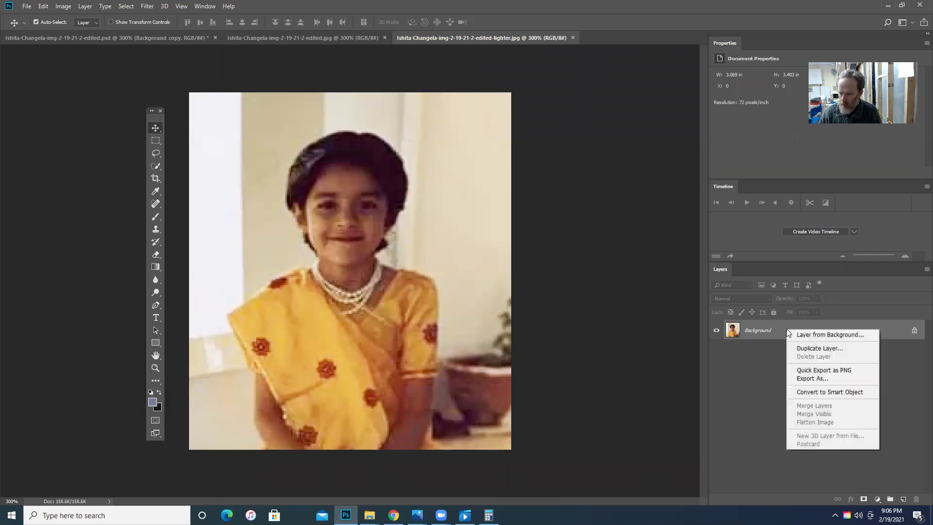
pyautogui.click(808, 348)
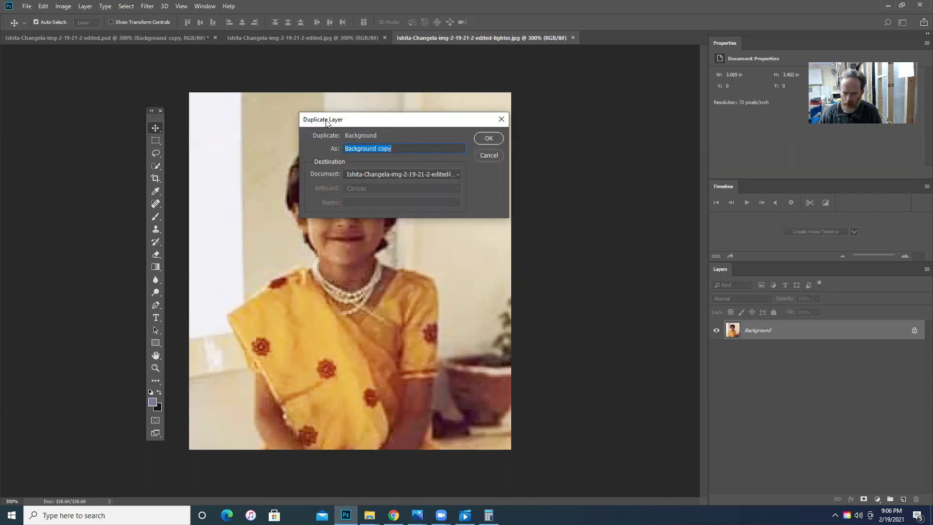
pyautogui.click(489, 139)
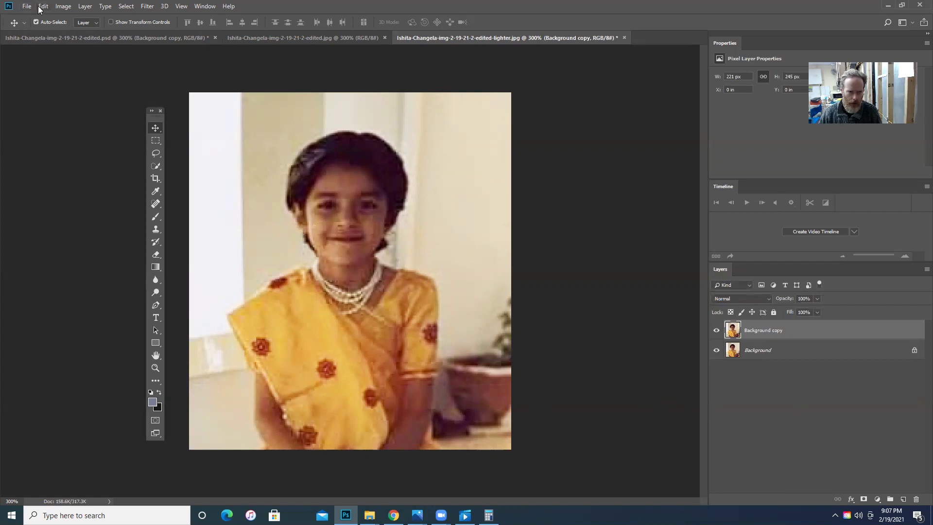
# - Start a Hue/Saturation adjustment on the Background copy layer and shift the master hue to -14
pyautogui.click(64, 7)
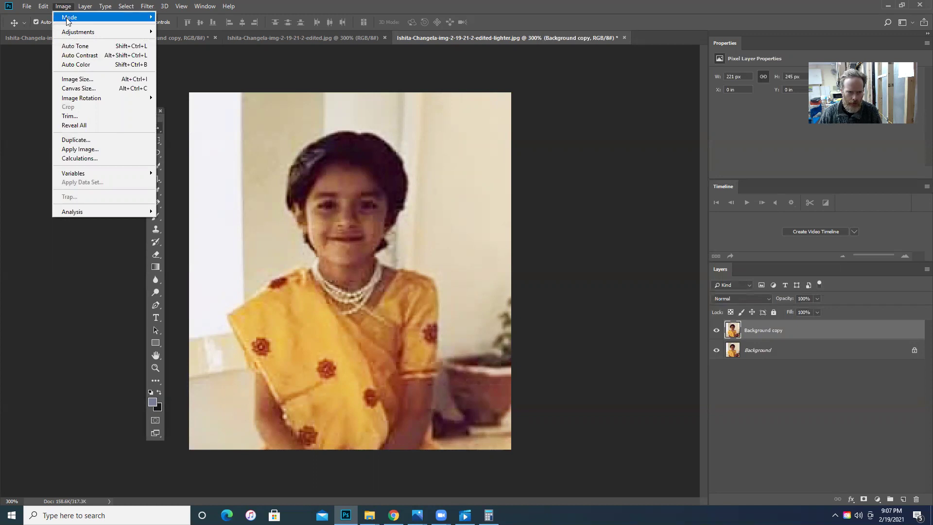
pyautogui.moveTo(70, 33)
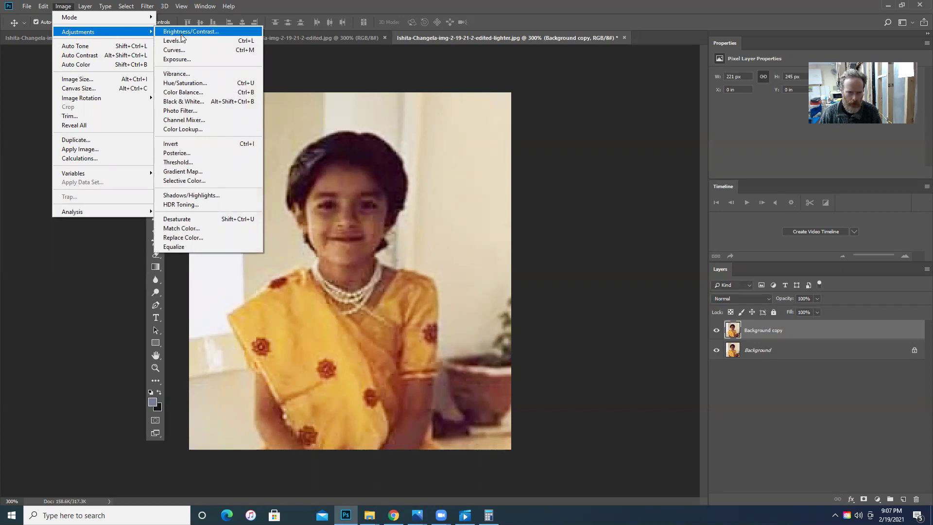
pyautogui.click(205, 86)
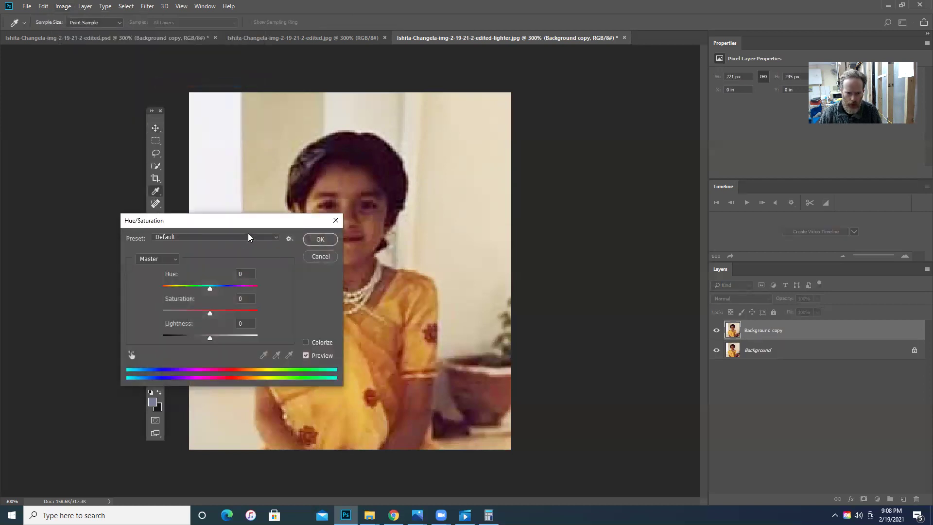
pyautogui.moveTo(251, 225); pyautogui.dragTo(598, 69)
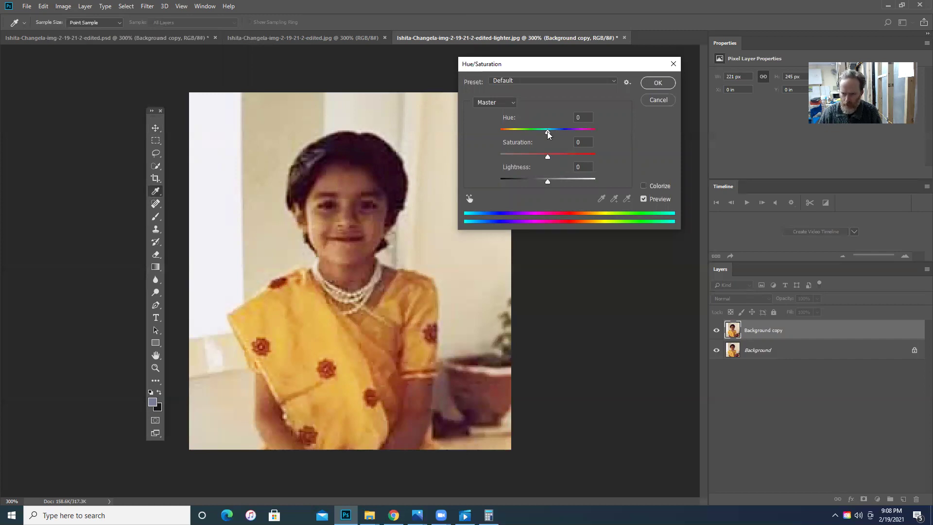
pyautogui.moveTo(549, 134); pyautogui.dragTo(553, 136)
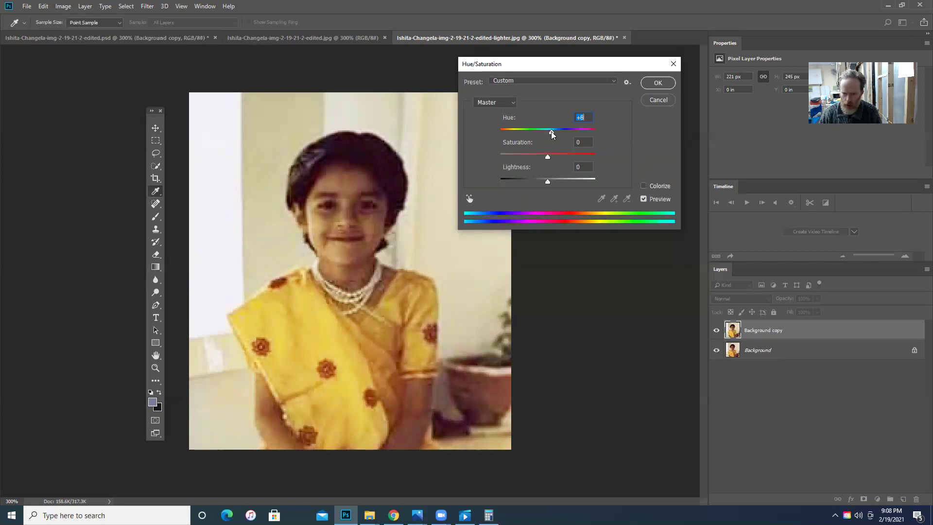
pyautogui.moveTo(552, 135); pyautogui.dragTo(549, 134)
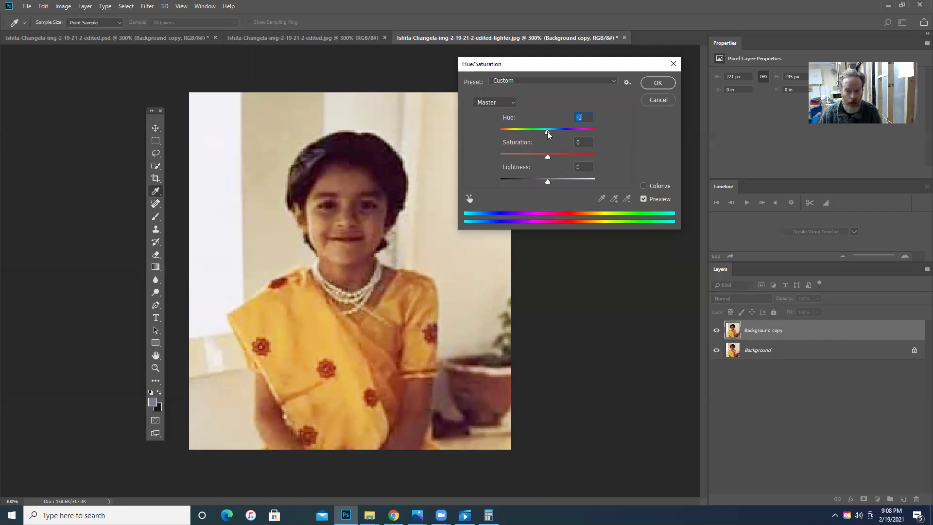
pyautogui.moveTo(549, 135); pyautogui.dragTo(540, 135)
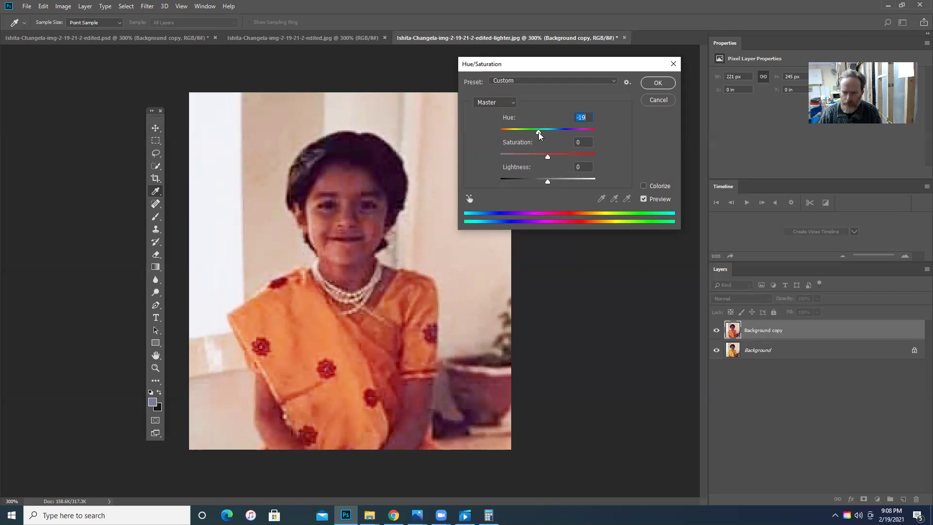
pyautogui.moveTo(540, 136); pyautogui.dragTo(539, 136)
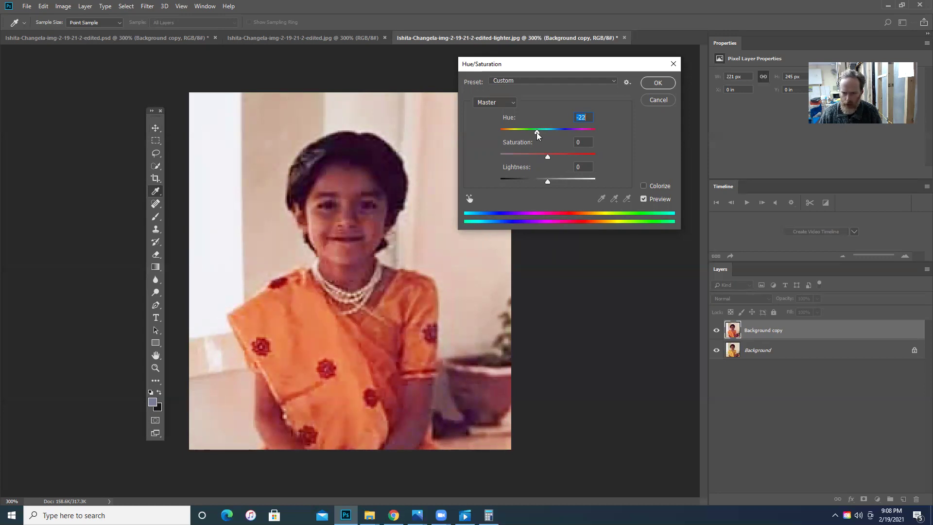
pyautogui.moveTo(538, 136); pyautogui.dragTo(542, 136)
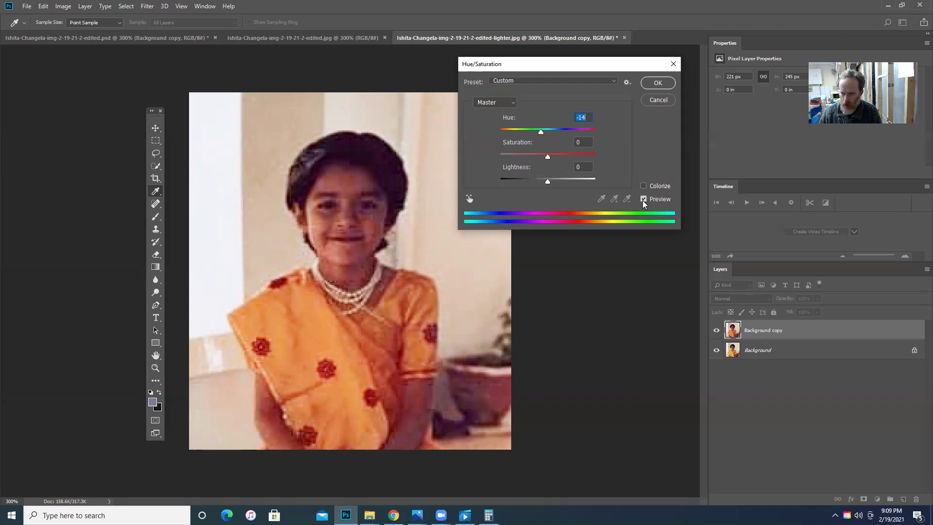
# - Compare the photo with and without the hue shift by switching the adjustment preview off and on
pyautogui.click(644, 199)
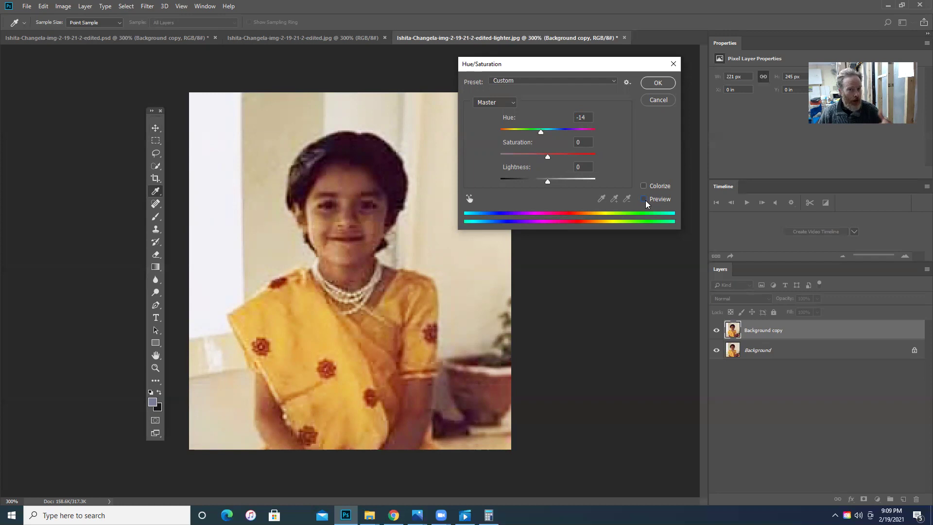
pyautogui.click(645, 200)
pyautogui.click(644, 200)
pyautogui.click(644, 200)
pyautogui.click(644, 199)
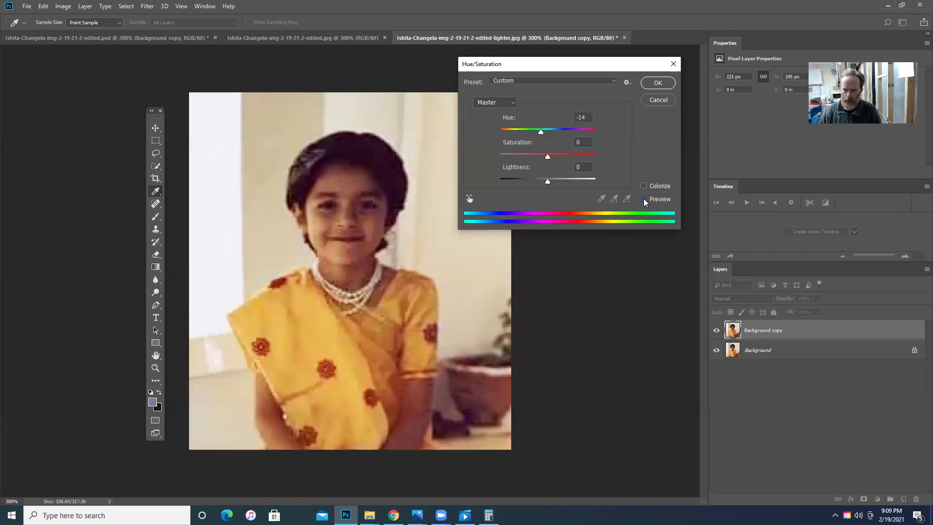
pyautogui.click(644, 200)
pyautogui.click(644, 200)
pyautogui.click(644, 200)
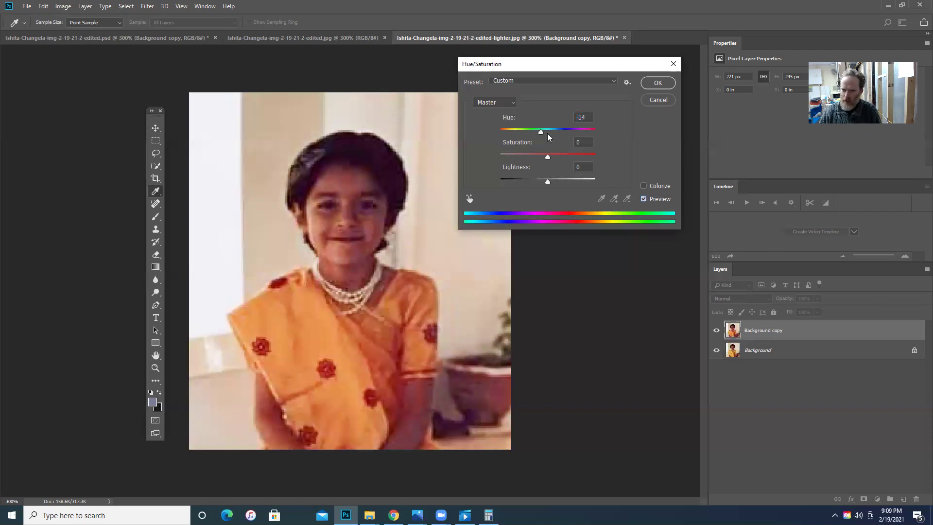
# - Try a milder hue shift of -7 and compare it with the original colours through the preview
pyautogui.moveTo(541, 132); pyautogui.dragTo(546, 132)
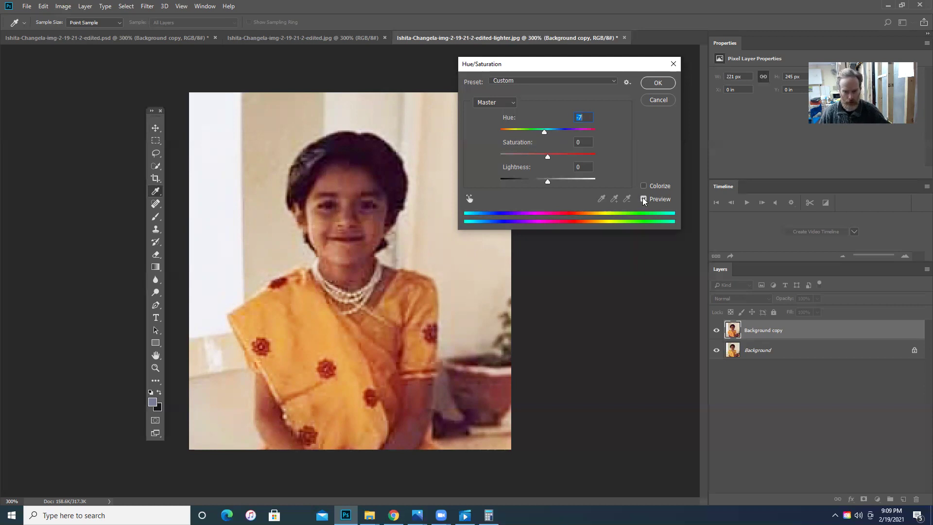
pyautogui.click(643, 199)
pyautogui.click(644, 200)
pyautogui.click(644, 200)
pyautogui.click(644, 200)
pyautogui.click(644, 200)
pyautogui.click(644, 200)
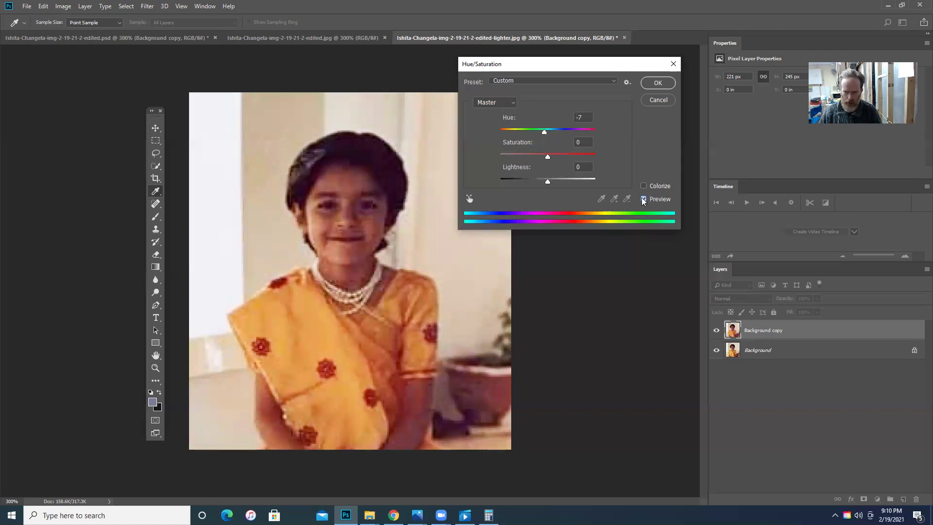
pyautogui.click(644, 201)
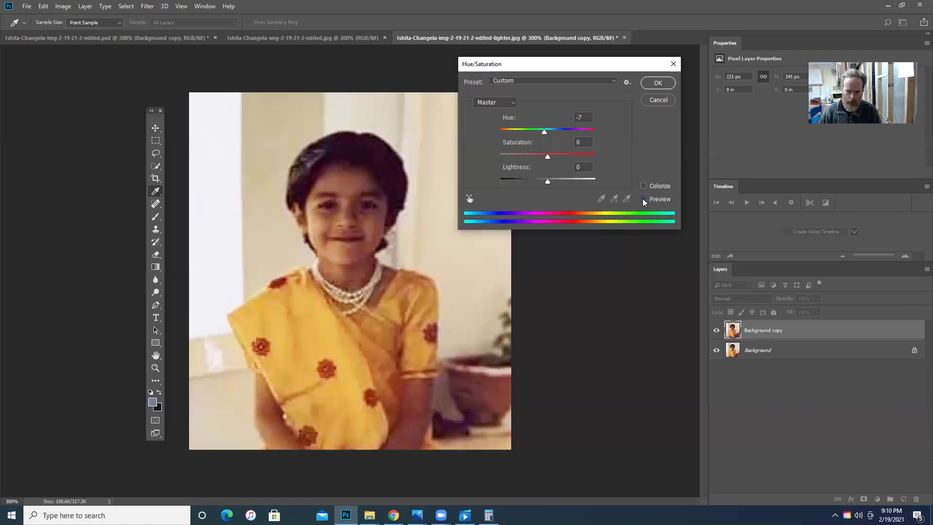
pyautogui.click(644, 199)
# - Set the hue to -14, check it against the original colours and apply the Hue/Saturation adjustment
pyautogui.moveTo(544, 133); pyautogui.dragTo(541, 136)
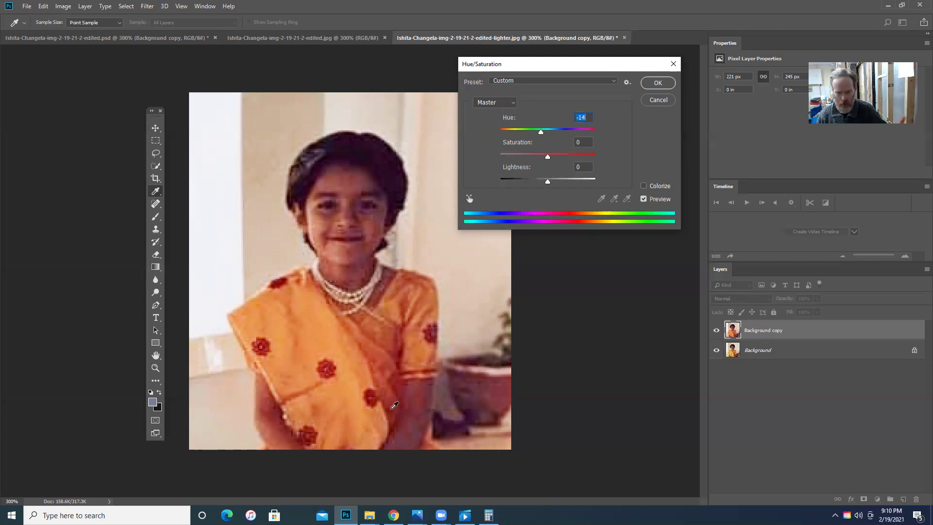
pyautogui.click(644, 198)
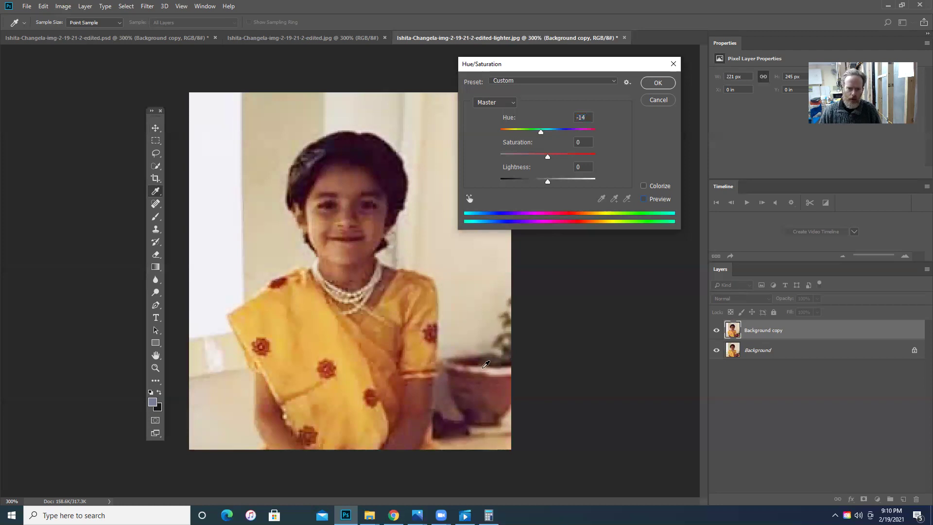
pyautogui.click(644, 199)
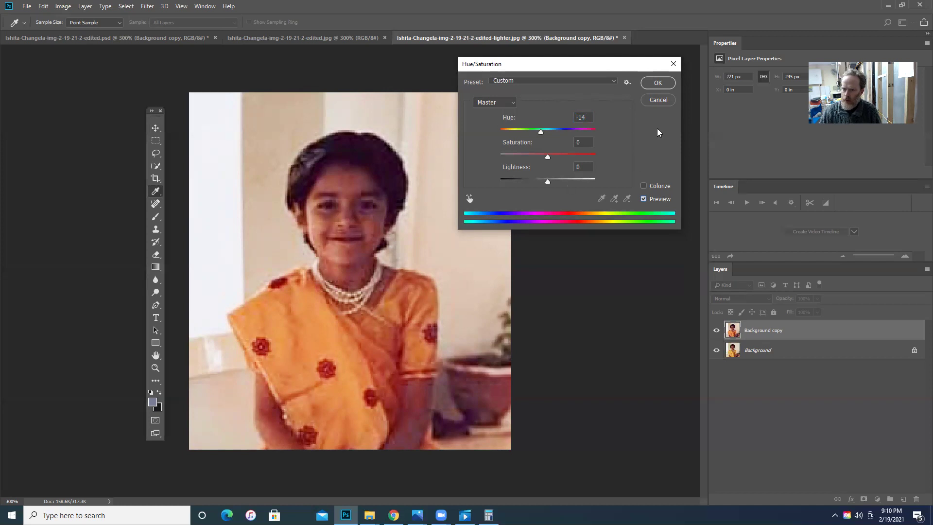
pyautogui.click(658, 83)
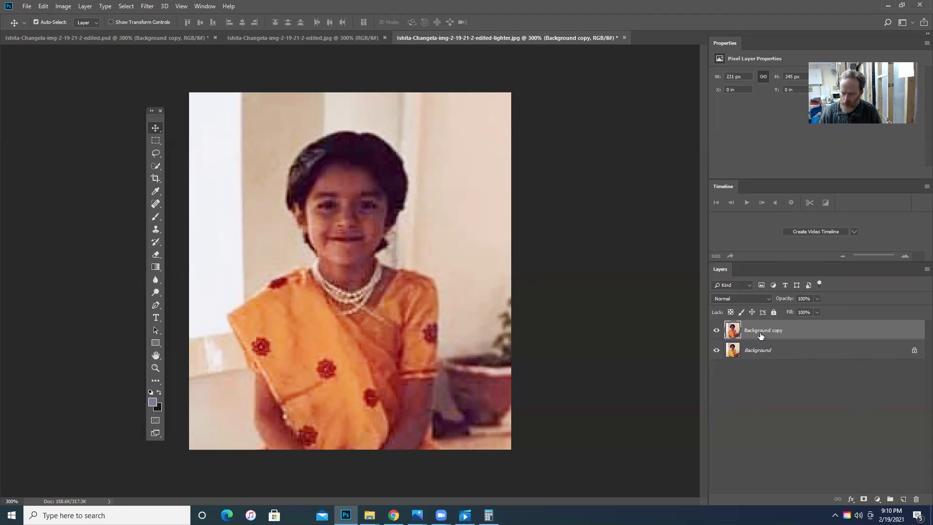
# - Hide and show the Background copy layer repeatedly to compare the recoloured photo with the original
pyautogui.click(718, 332)
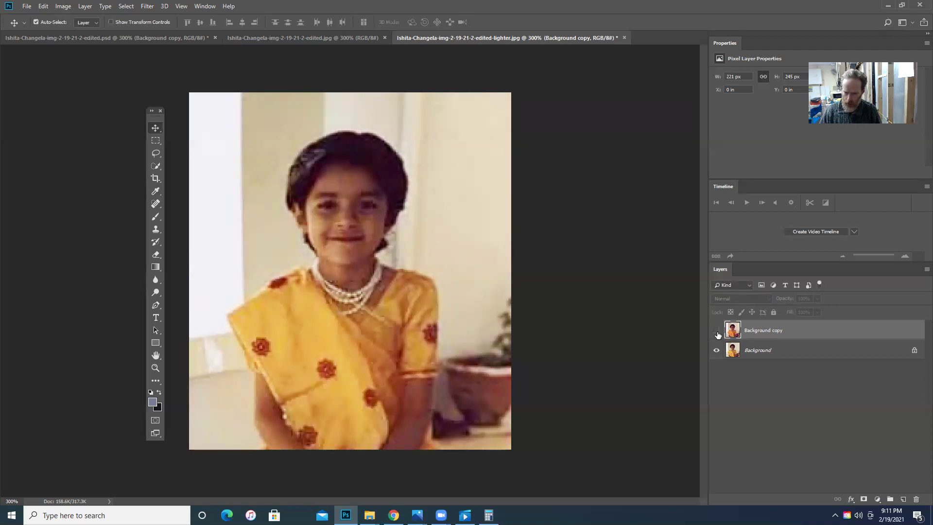
pyautogui.click(718, 333)
pyautogui.click(718, 333)
pyautogui.click(718, 333)
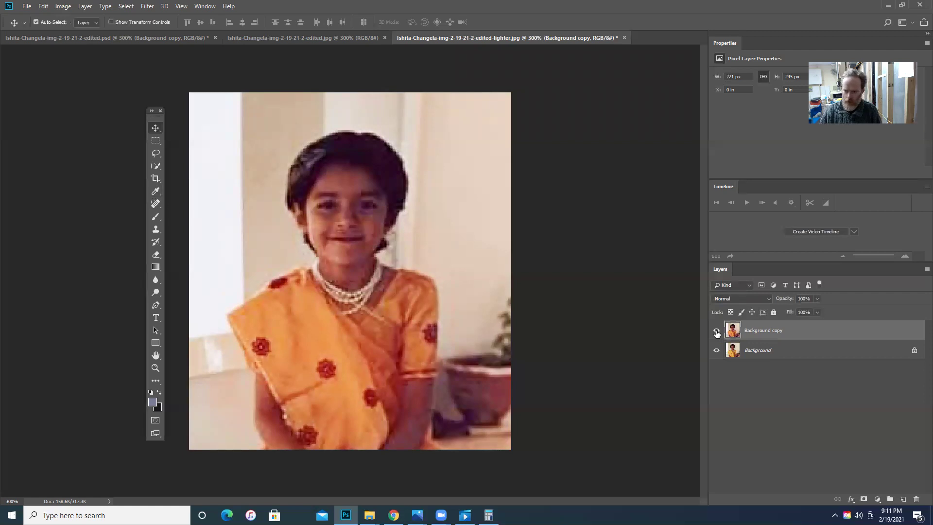
pyautogui.click(717, 332)
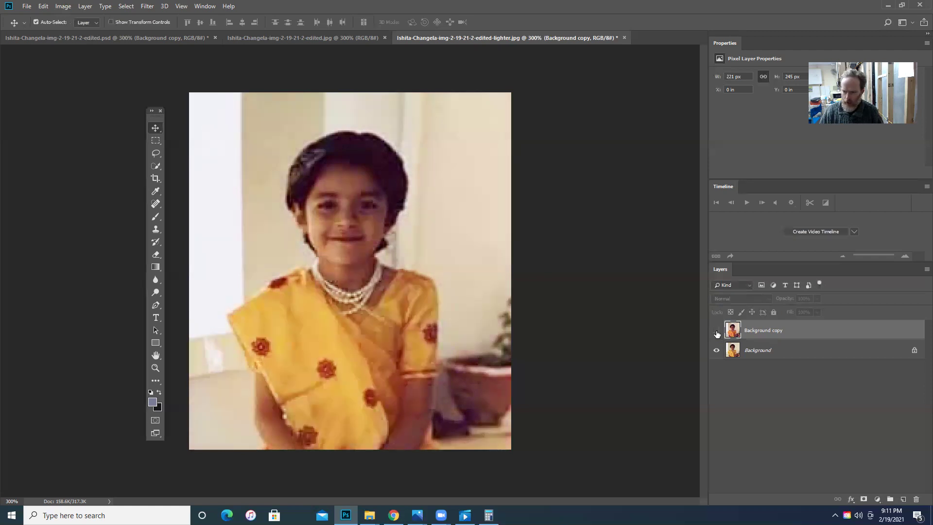
pyautogui.click(717, 332)
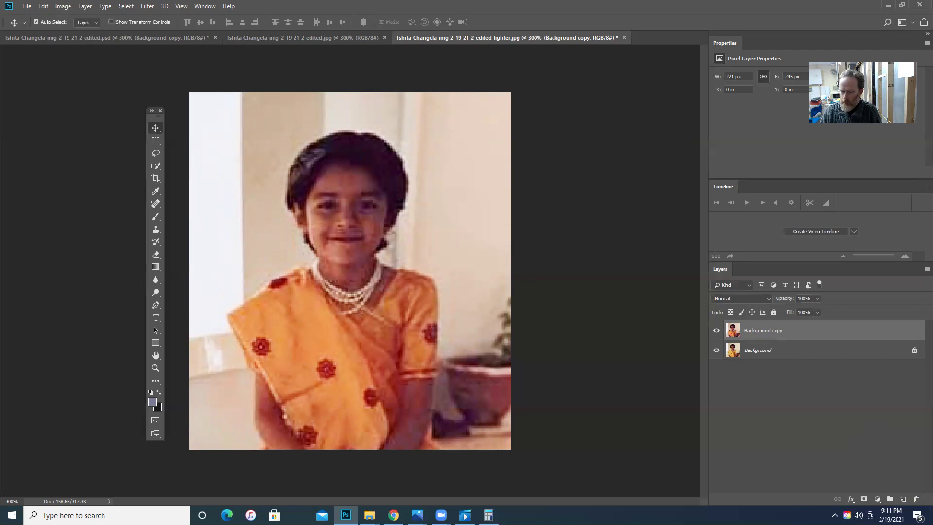
# - Try several reduced opacities on the Background copy layer, such as 30% and 57%, and return it to 100%
pyautogui.click(817, 300)
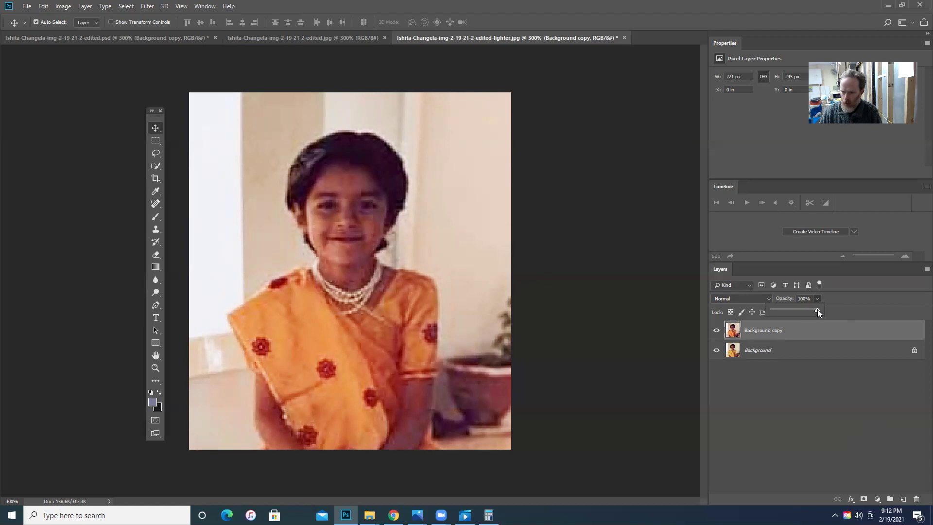
pyautogui.click(836, 298)
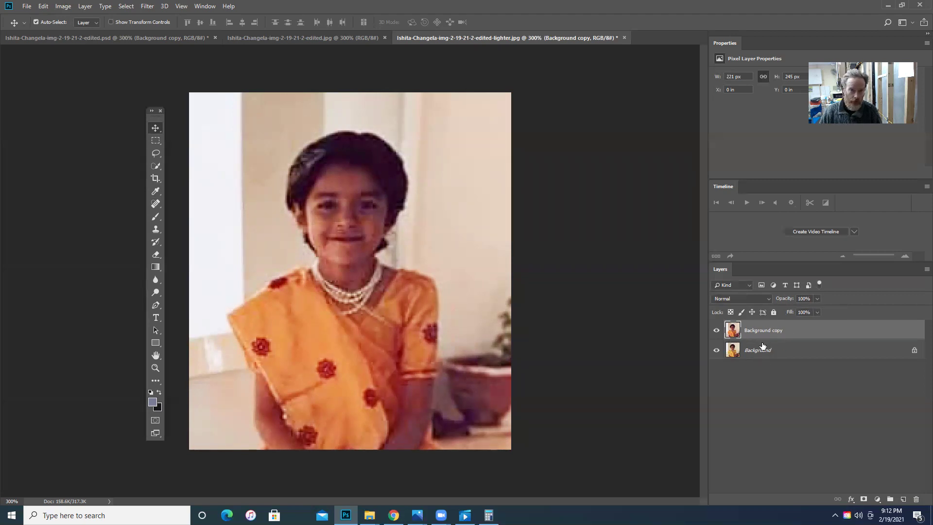
pyautogui.click(817, 300)
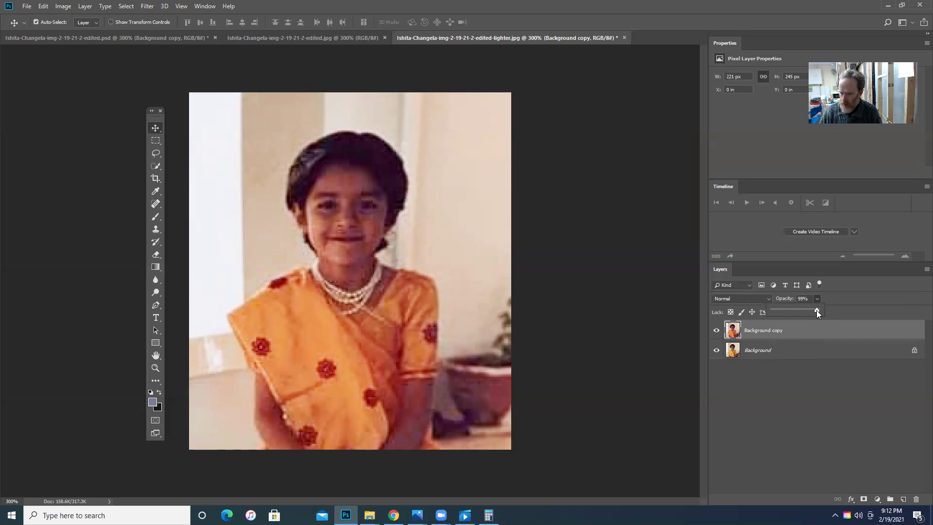
pyautogui.moveTo(817, 311); pyautogui.dragTo(813, 310)
pyautogui.click(803, 298)
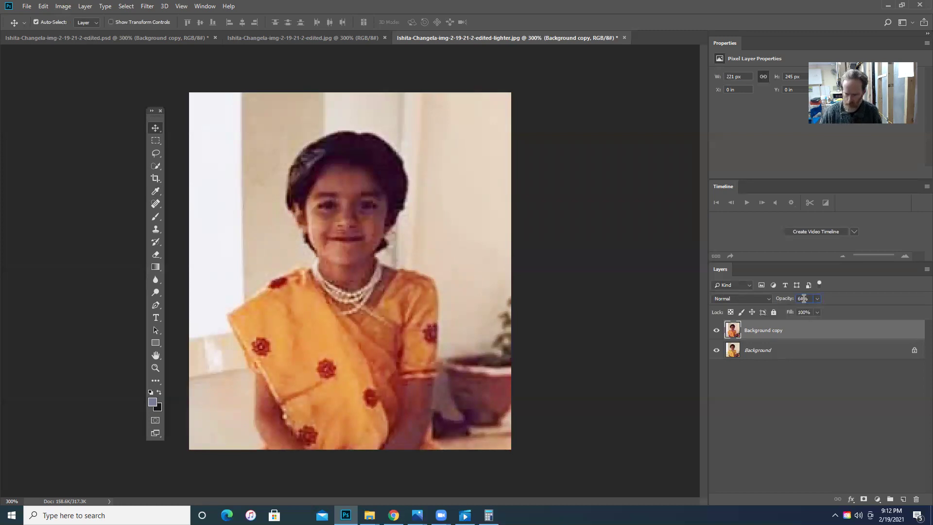
pyautogui.write('50')
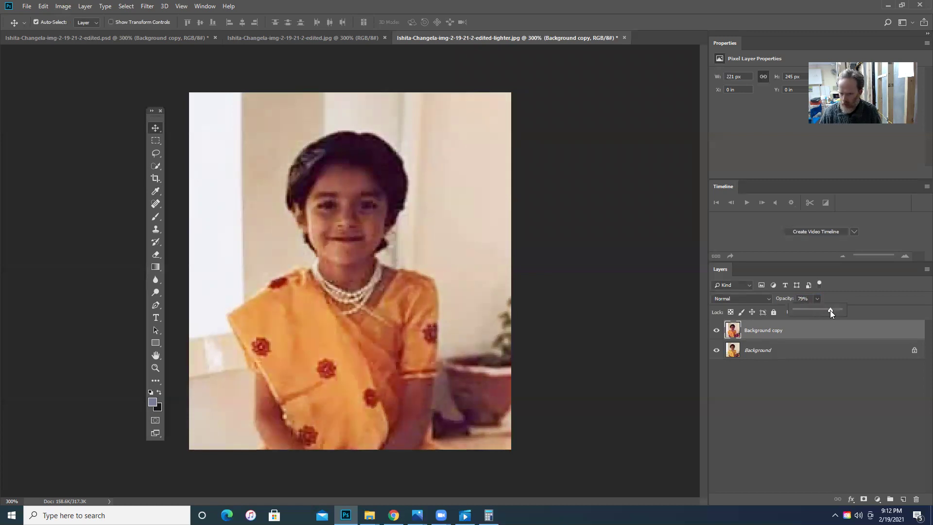
pyautogui.moveTo(814, 310); pyautogui.dragTo(800, 310)
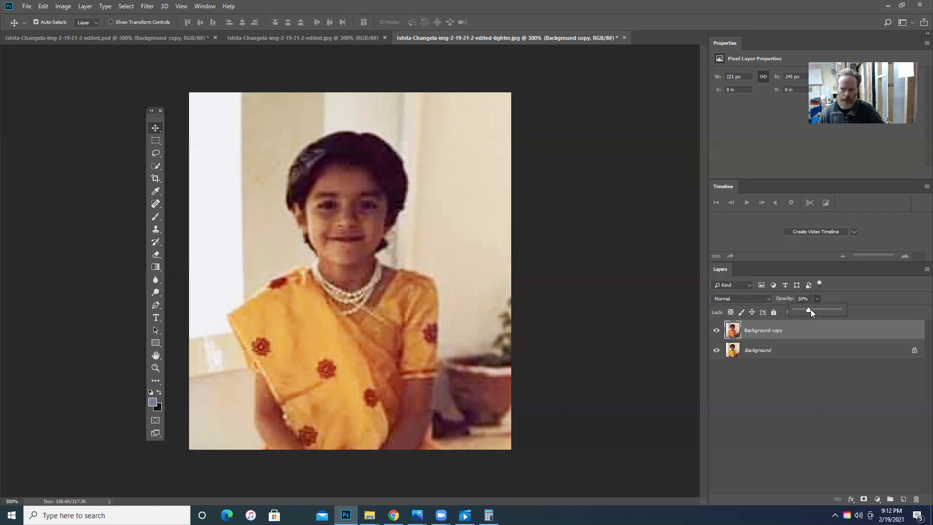
pyautogui.moveTo(821, 312); pyautogui.dragTo(824, 312)
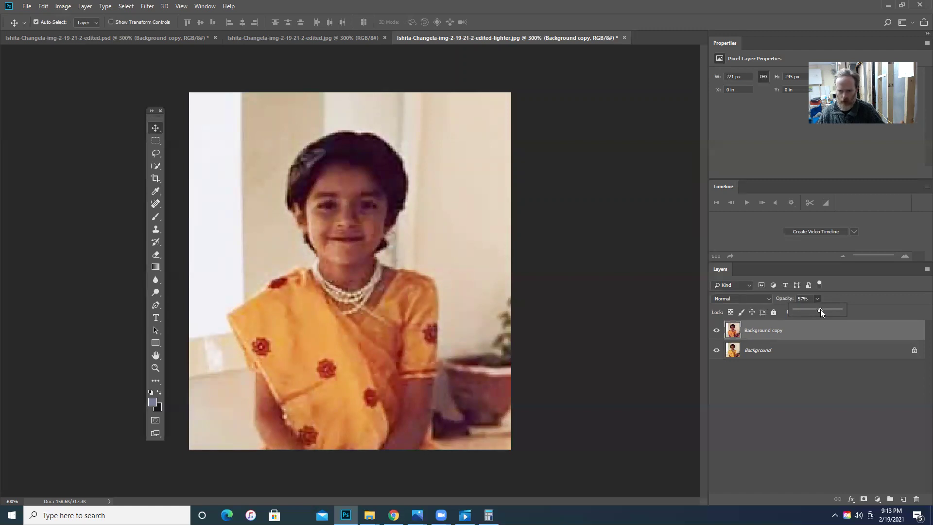
pyautogui.moveTo(827, 309); pyautogui.dragTo(836, 310)
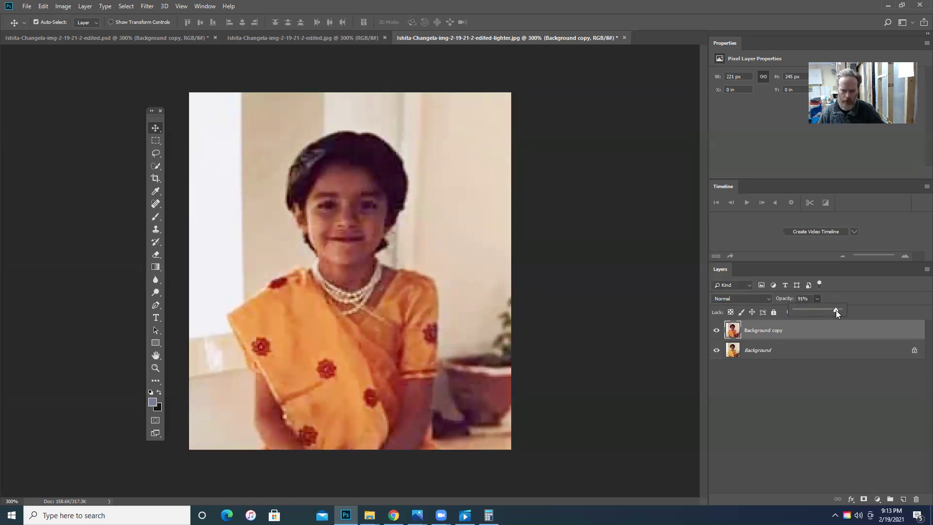
pyautogui.moveTo(835, 310)
pyautogui.mouseDown()
pyautogui.moveTo(845, 311)
pyautogui.moveTo(808, 314)
pyautogui.moveTo(848, 315)
pyautogui.mouseUp()
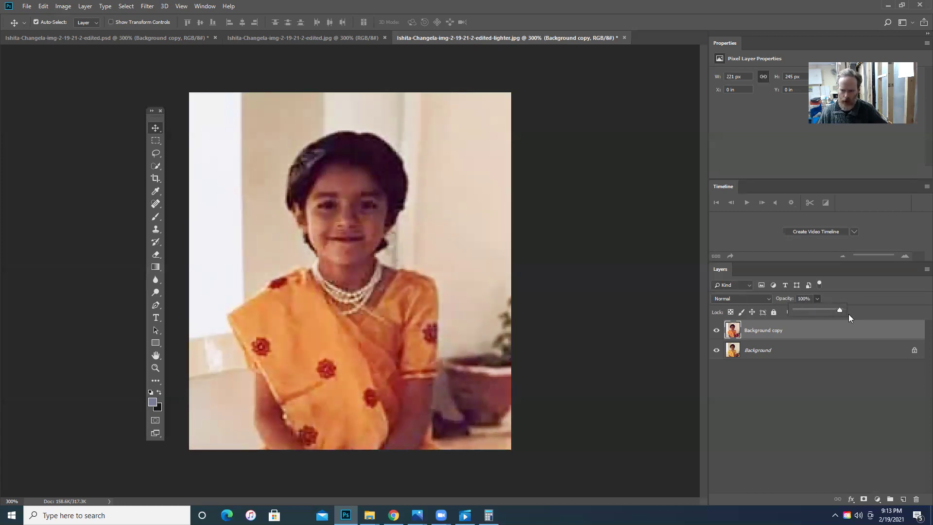
# - Reduce the Background copy layer's opacity to 73%, keeping that layer selected
pyautogui.moveTo(788, 314); pyautogui.dragTo(835, 313)
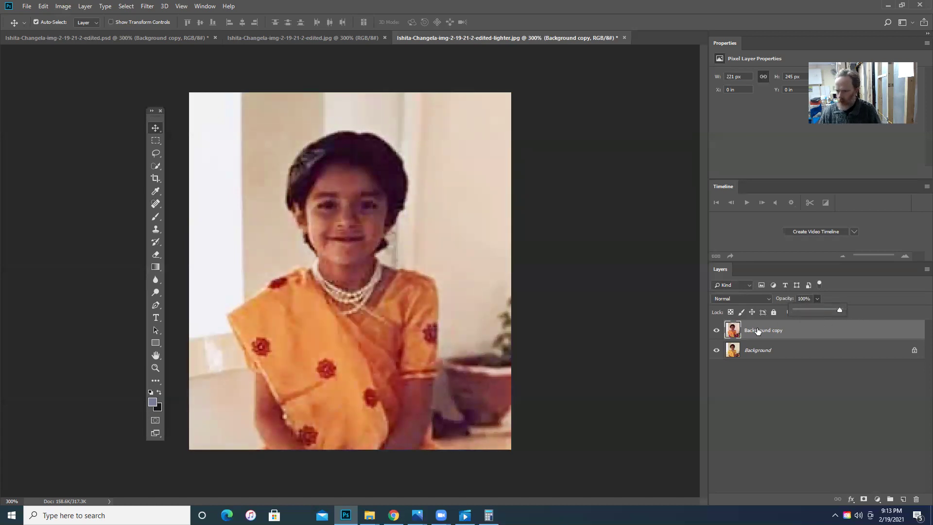
pyautogui.click(837, 380)
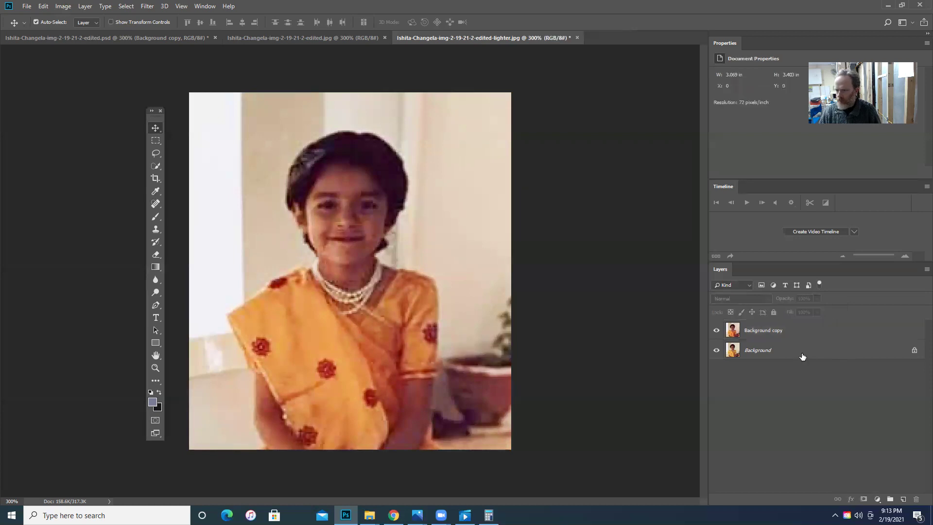
pyautogui.click(803, 353)
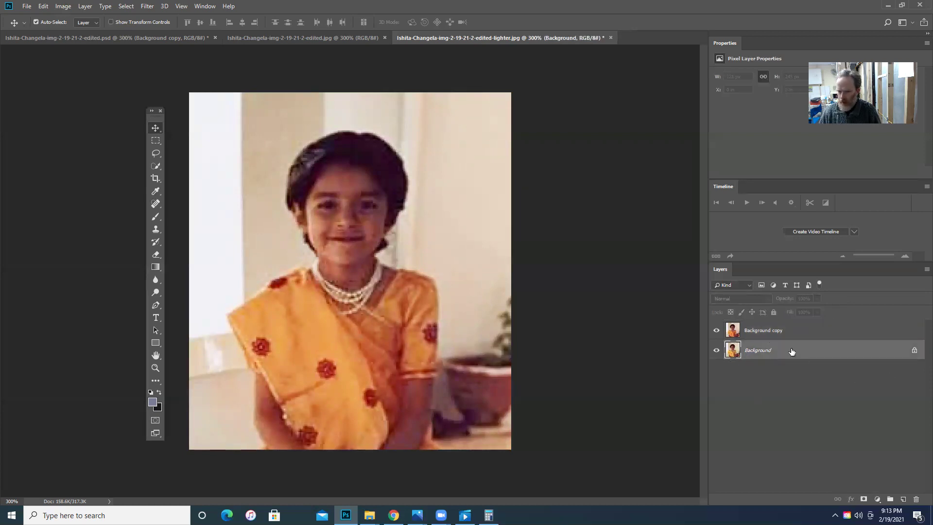
pyautogui.click(802, 335)
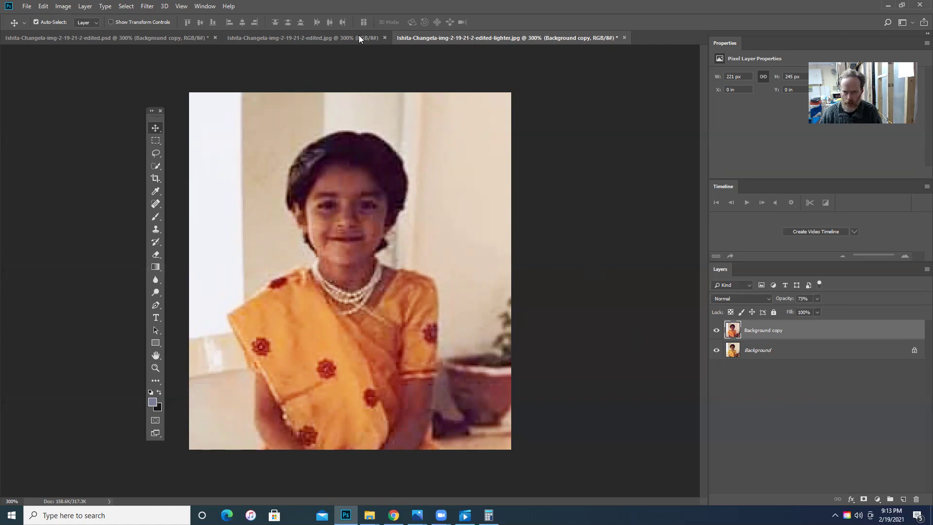
# - Compare the recoloured lighter JPG with the edited PSD version of the portrait
pyautogui.click(598, 45)
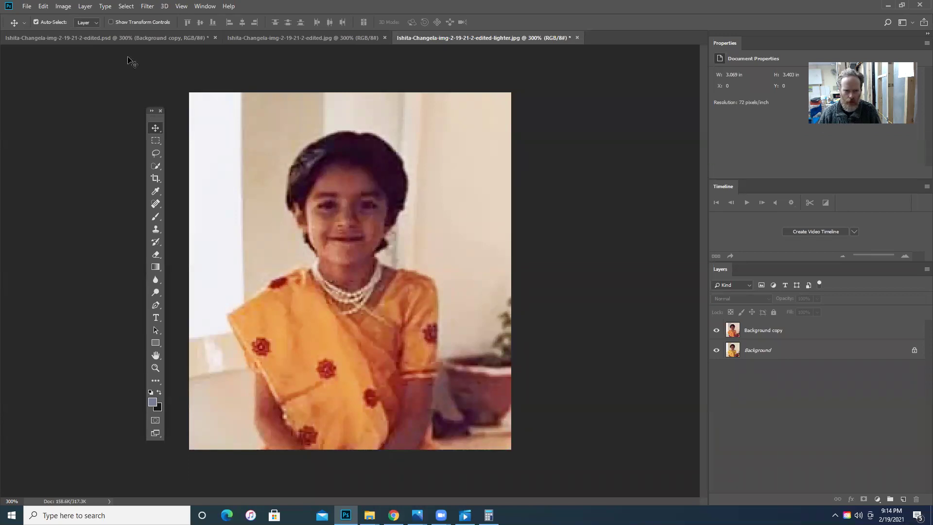
pyautogui.click(100, 38)
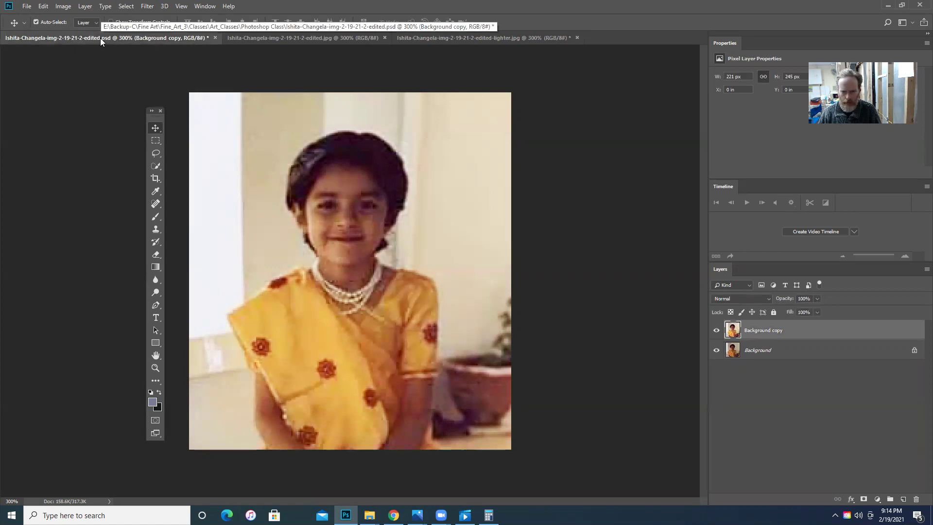
pyautogui.click(506, 40)
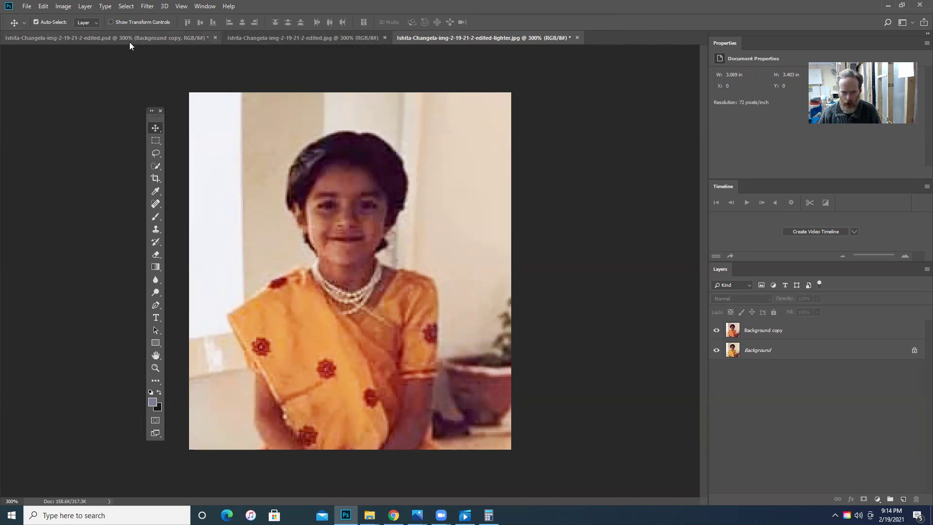
pyautogui.click(27, 6)
pyautogui.click(30, 26)
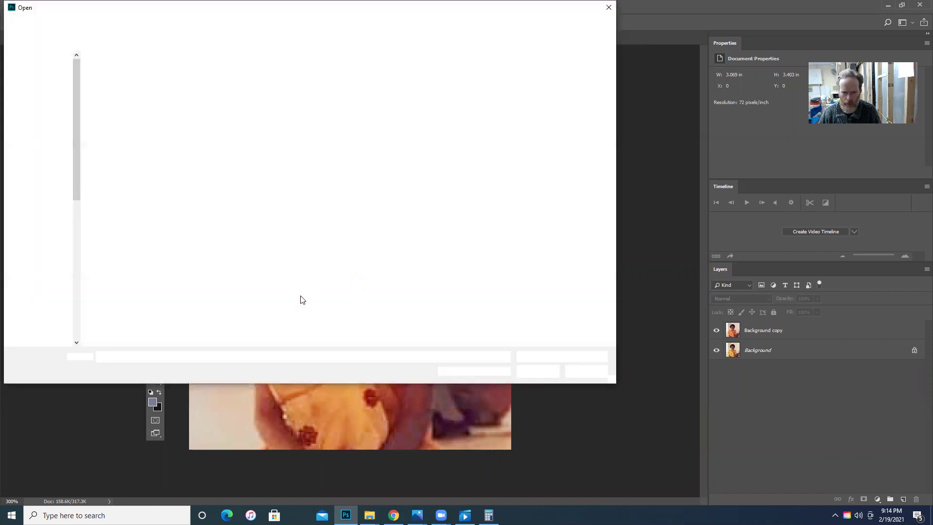
pyautogui.click(608, 7)
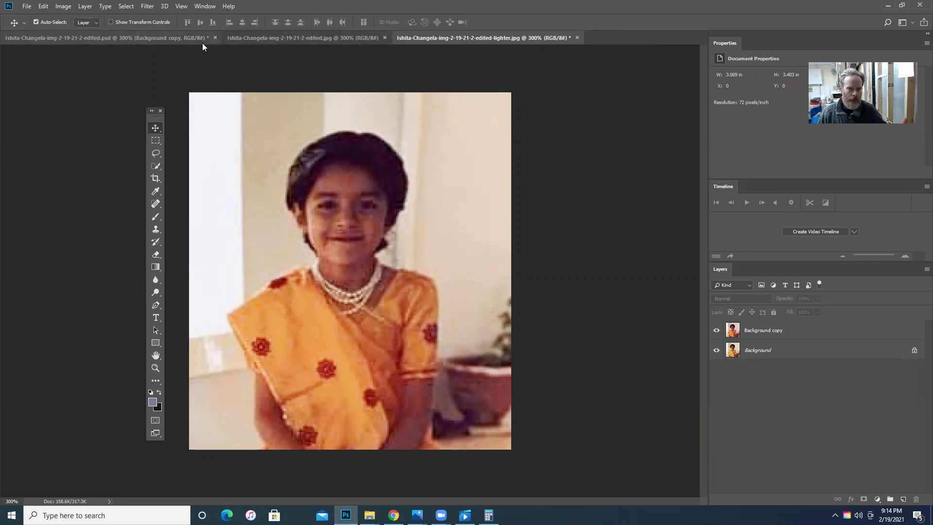
# - View the edited JPG and the edited PSD documents and return to the lighter JPG
pyautogui.click(267, 35)
pyautogui.click(176, 40)
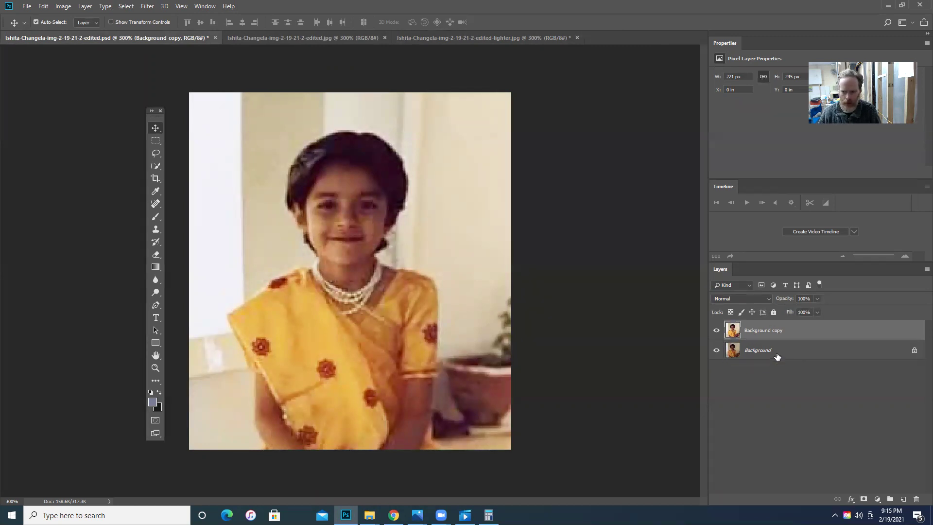
pyautogui.click(519, 39)
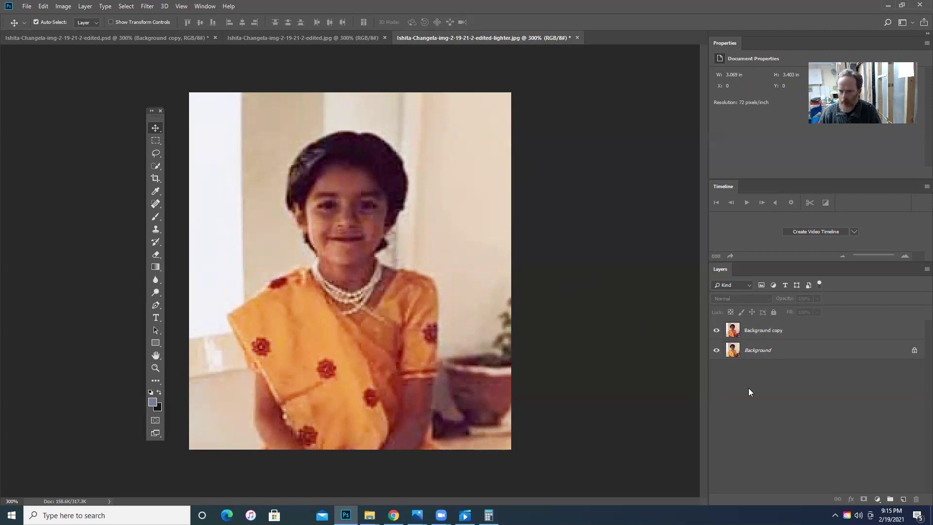
# - Select the entire image on the lighter JPG's Background copy layer with a rectangular marquee and copy it
pyautogui.click(760, 335)
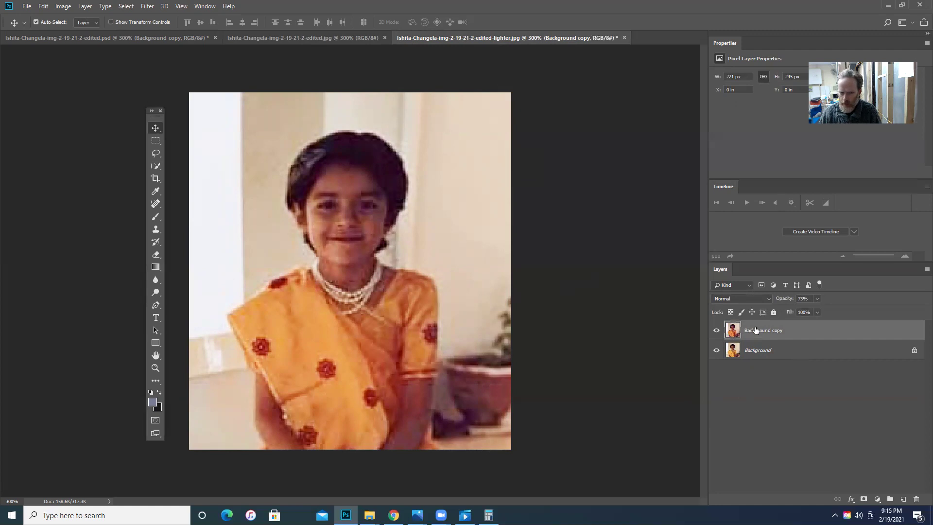
pyautogui.click(157, 142)
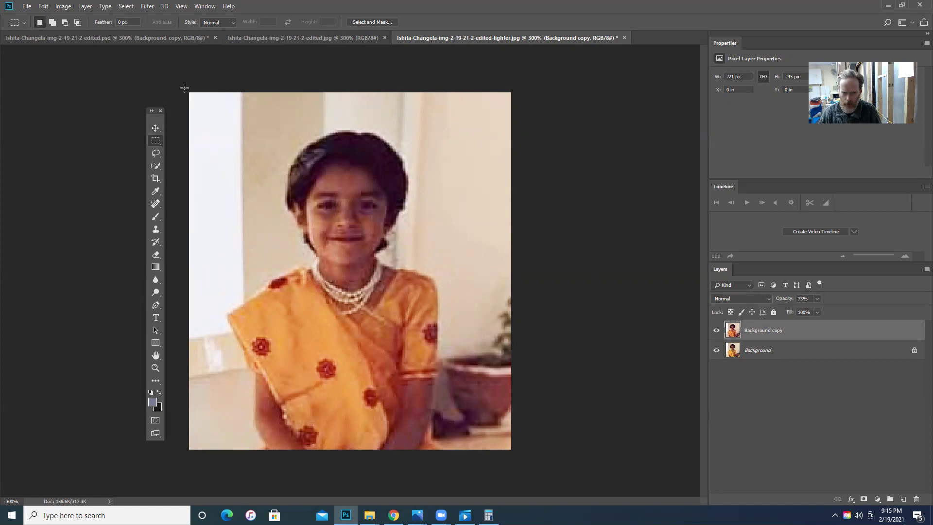
pyautogui.moveTo(184, 87); pyautogui.dragTo(521, 457)
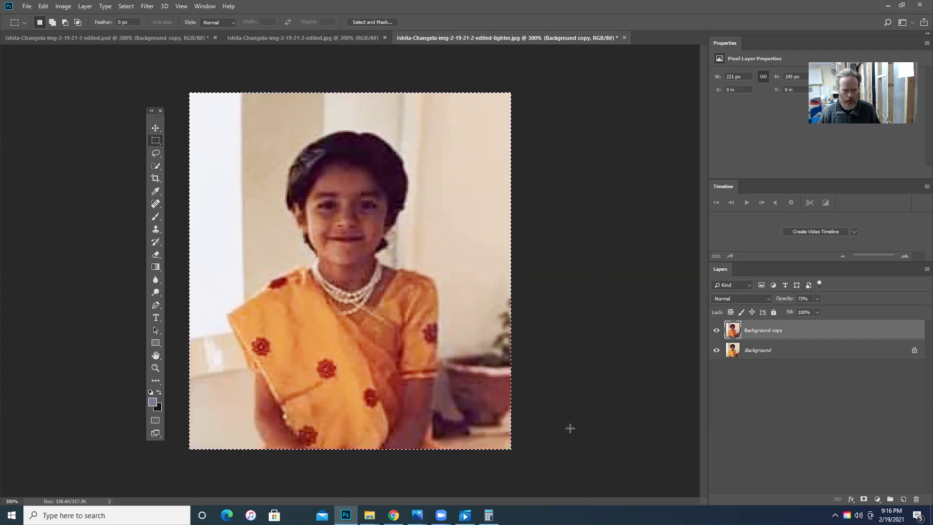
pyautogui.click(27, 6)
pyautogui.moveTo(40, 7)
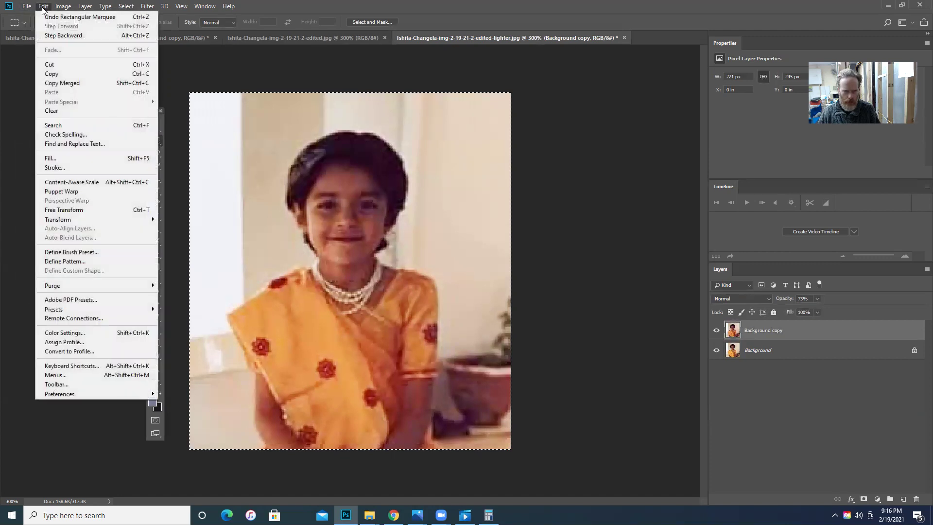
pyautogui.click(56, 75)
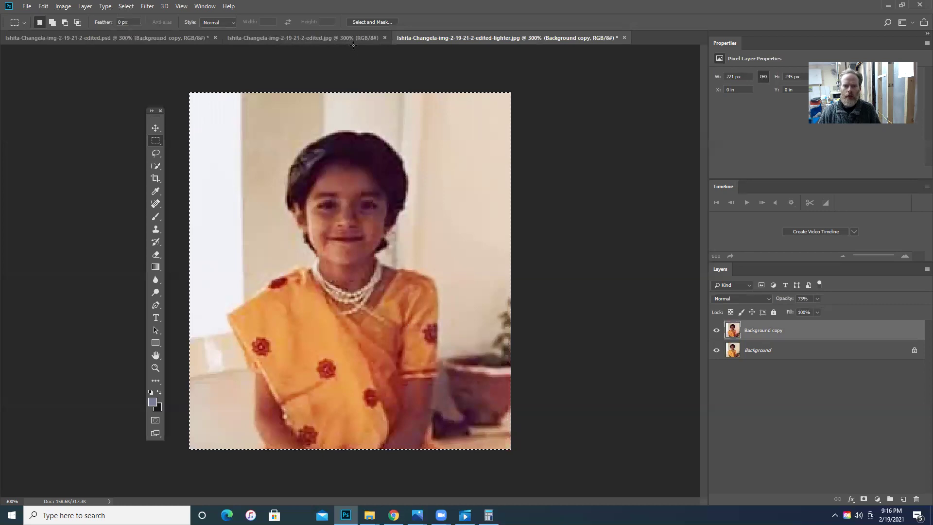
# - Paste the copied recoloured image as a new layer above Background copy in the edited PSD document
pyautogui.click(147, 37)
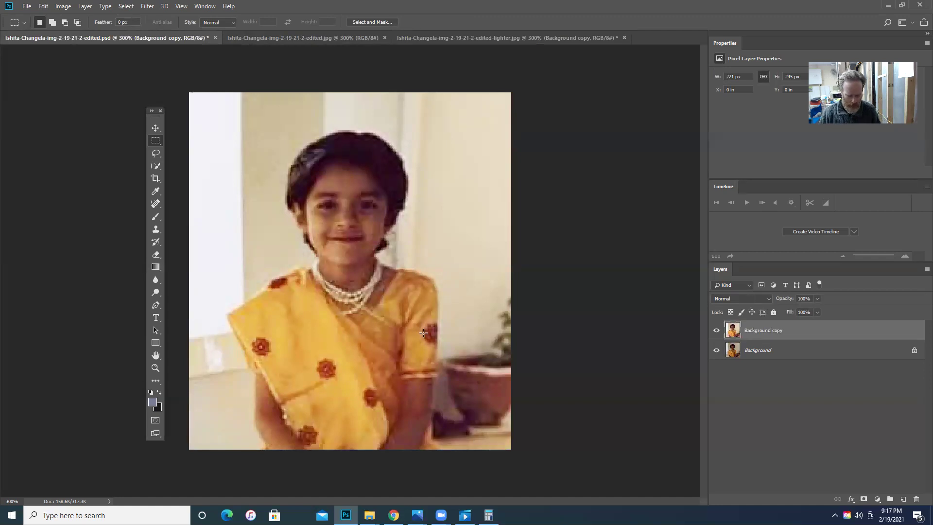
pyautogui.click(43, 6)
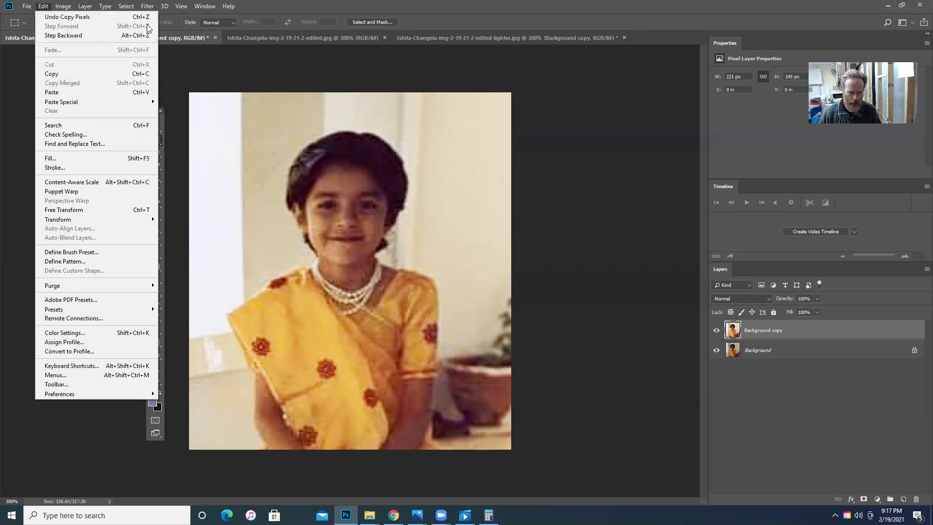
pyautogui.click(56, 93)
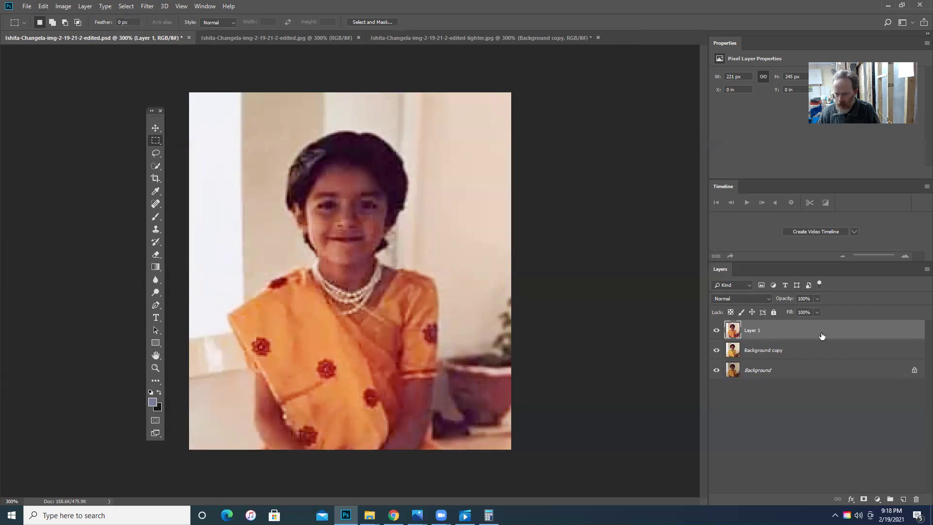
# - Try a very low opacity of 3% on Layer 1 and raise it to 45%
pyautogui.click(818, 299)
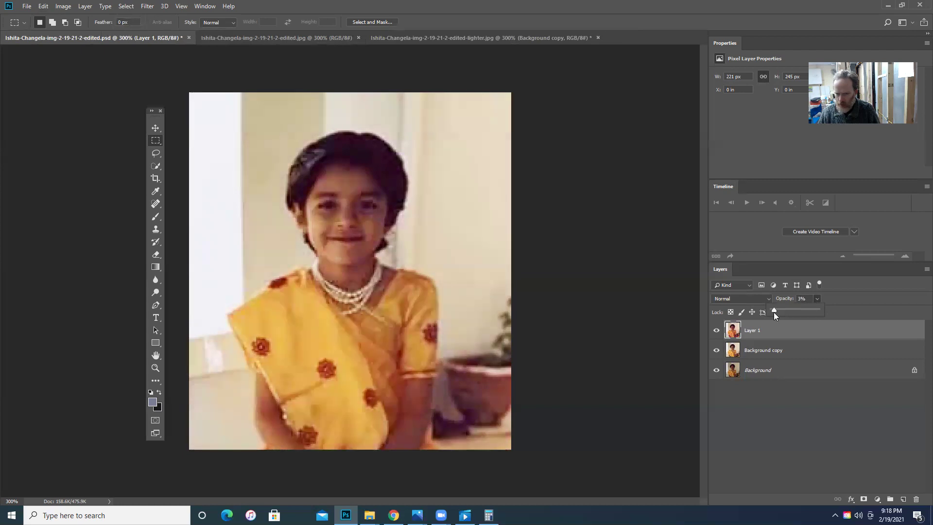
pyautogui.moveTo(788, 311); pyautogui.dragTo(826, 313)
pyautogui.moveTo(789, 311); pyautogui.dragTo(792, 311)
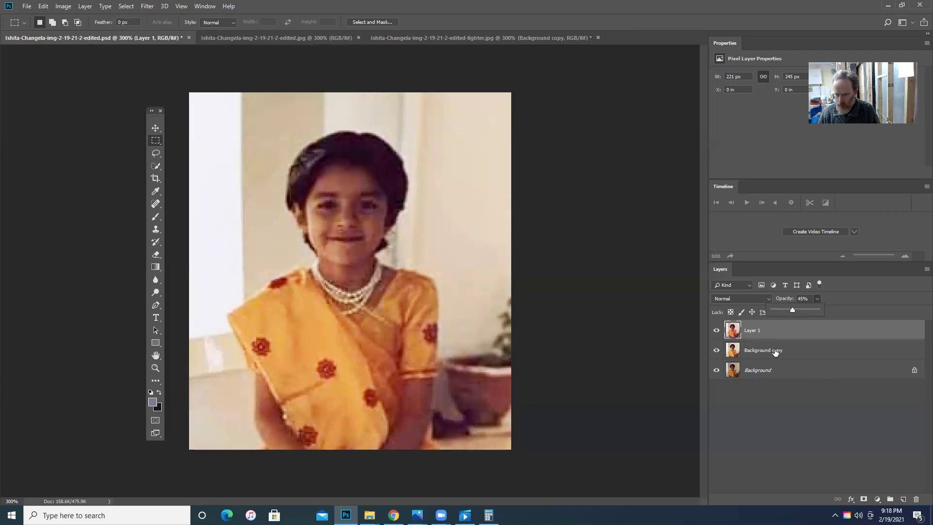
# - Try several opacities on the Background copy layer, such as 93%, 72% and 0%, and set it to 60%
pyautogui.click(793, 354)
pyautogui.click(793, 354)
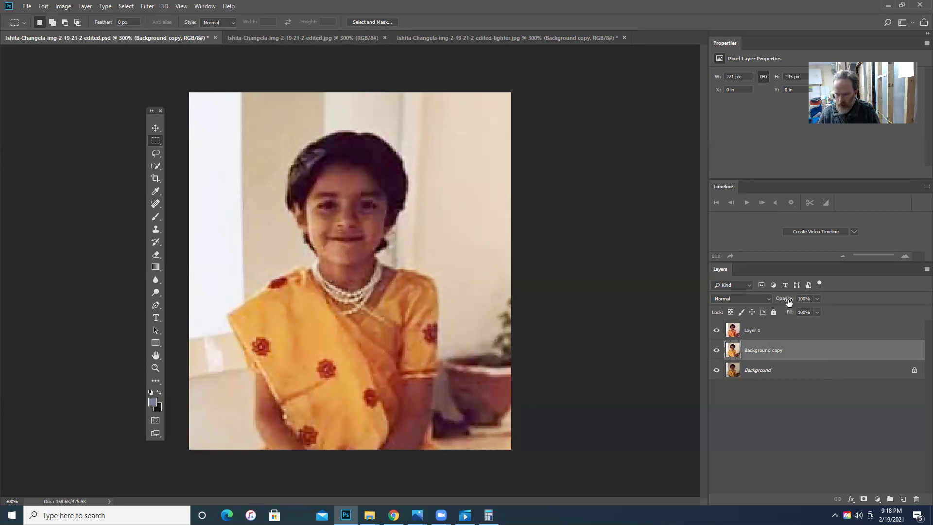
pyautogui.click(818, 299)
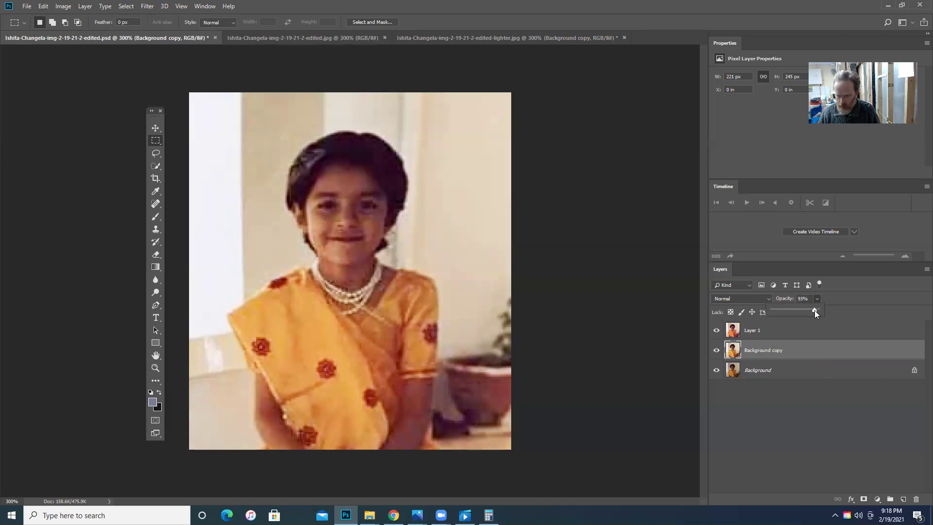
pyautogui.moveTo(781, 311); pyautogui.dragTo(805, 310)
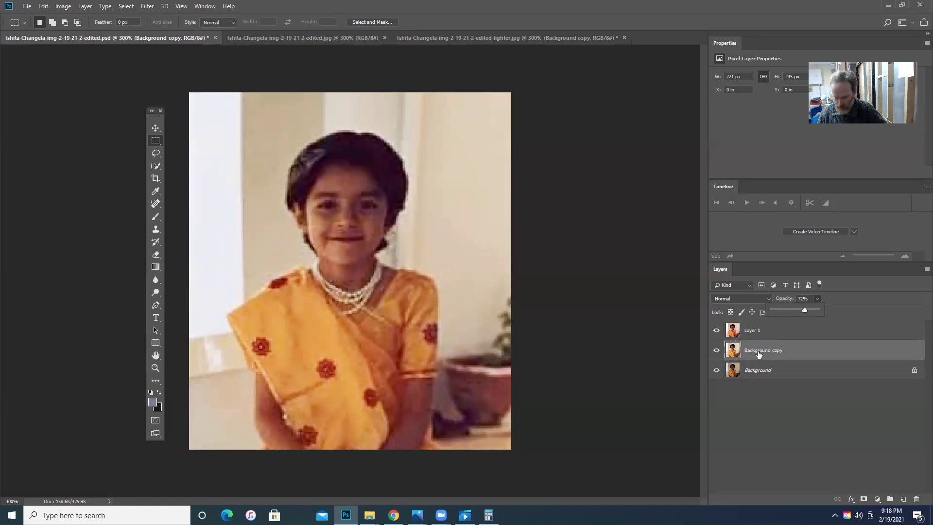
pyautogui.moveTo(804, 316); pyautogui.dragTo(740, 374)
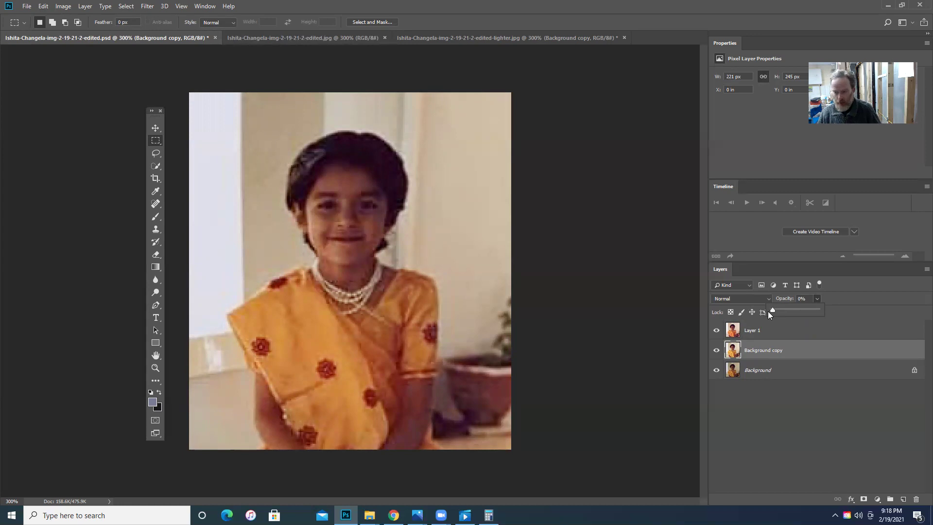
pyautogui.moveTo(807, 311)
pyautogui.mouseDown()
pyautogui.moveTo(817, 314)
pyautogui.moveTo(783, 319)
pyautogui.moveTo(799, 316)
pyautogui.mouseUp()
# - Check the opacities of Layer 1 and Background copy, and hide and show Background copy to compare the blend
pyautogui.click(777, 334)
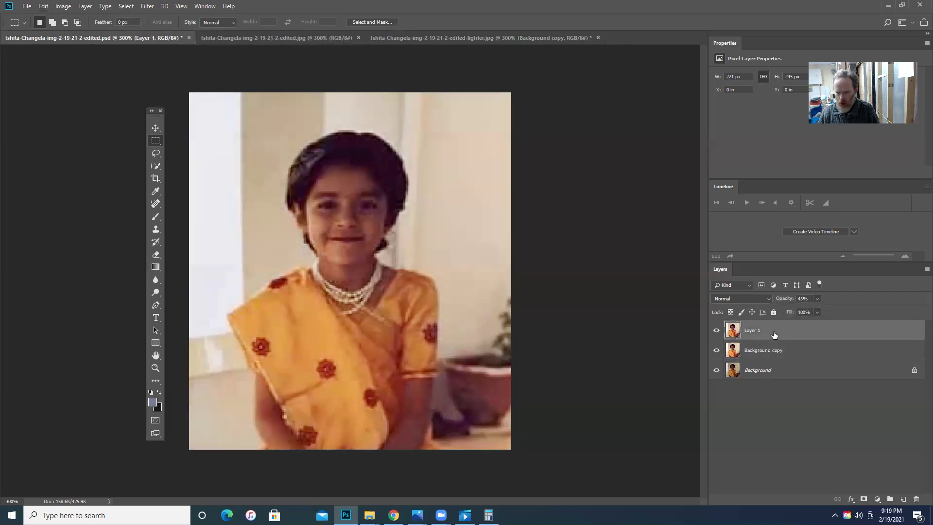
pyautogui.click(777, 350)
pyautogui.click(776, 335)
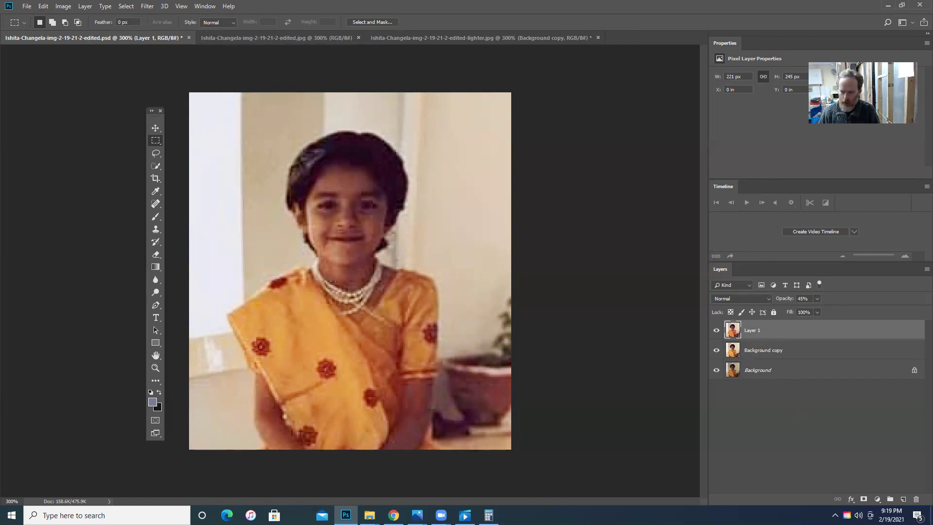
pyautogui.click(717, 350)
pyautogui.click(717, 350)
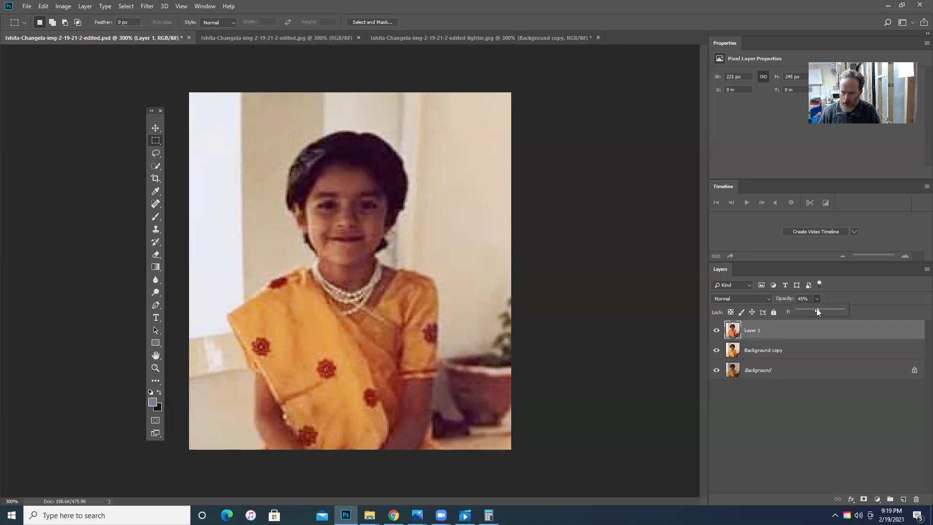
# - Try 24% opacity on Layer 1, set it to 54% and recheck it against the Background copy layer's opacity
pyautogui.moveTo(832, 310); pyautogui.dragTo(805, 313)
pyautogui.click(761, 346)
pyautogui.click(768, 333)
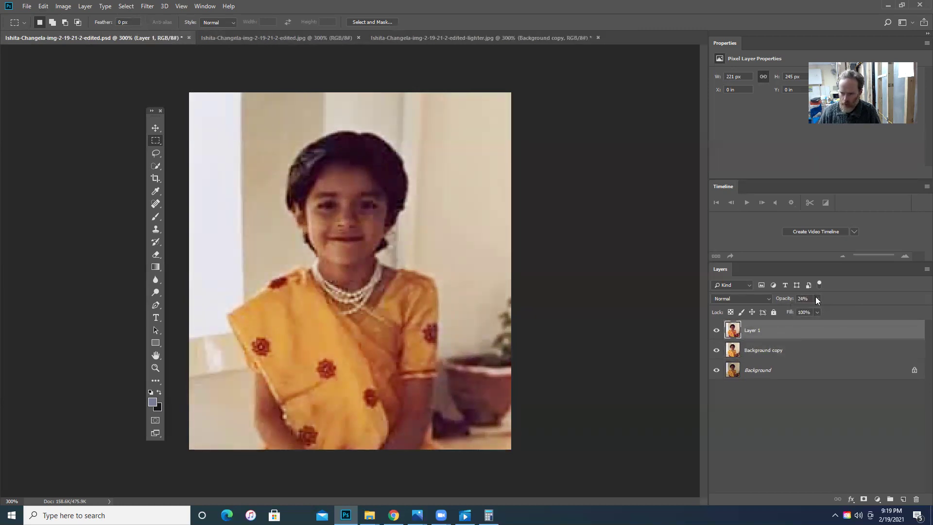
pyautogui.click(811, 361)
pyautogui.click(813, 358)
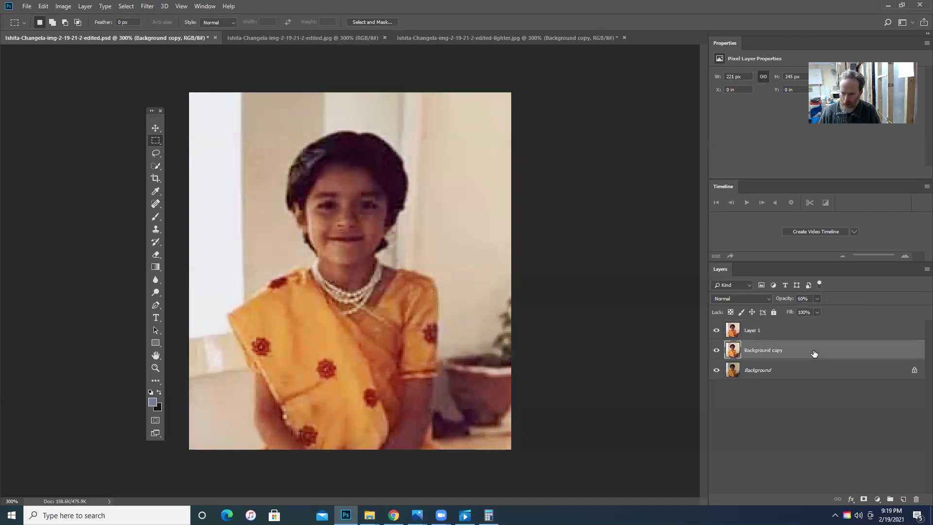
pyautogui.click(788, 336)
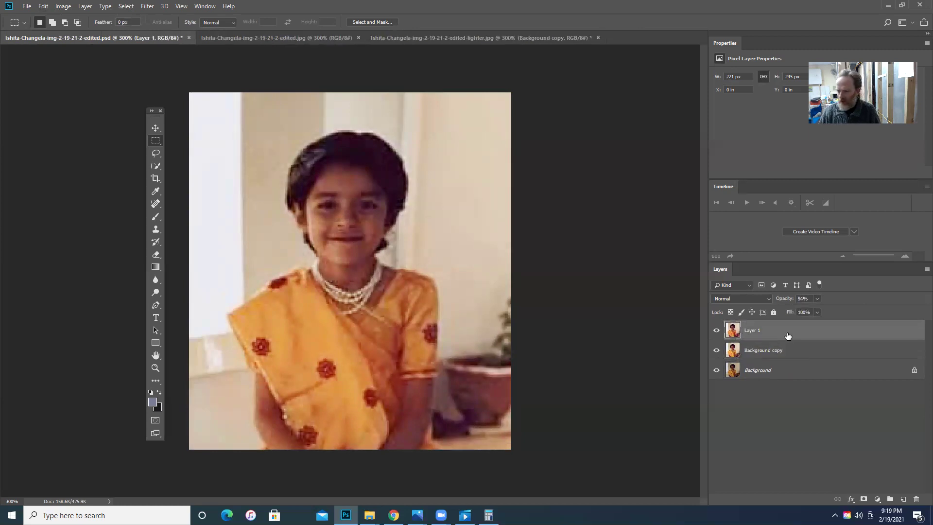
pyautogui.click(809, 355)
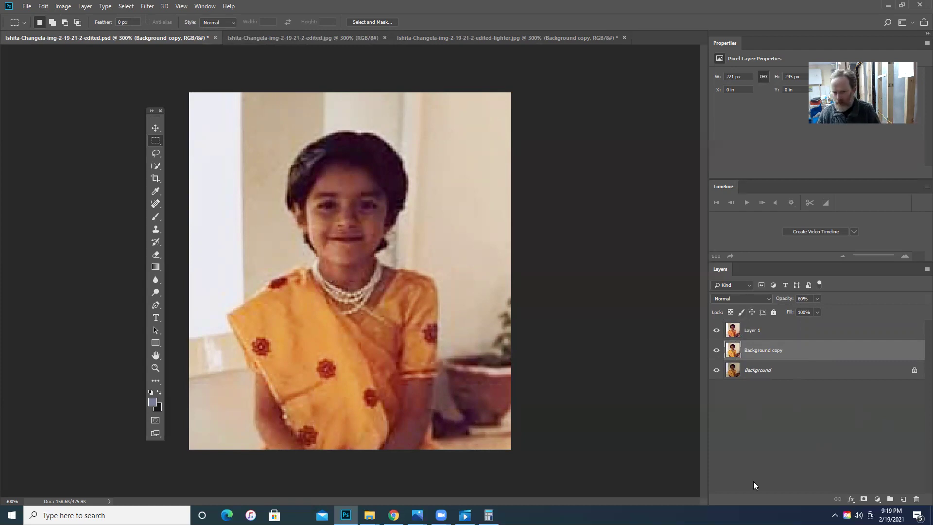
pyautogui.click(785, 331)
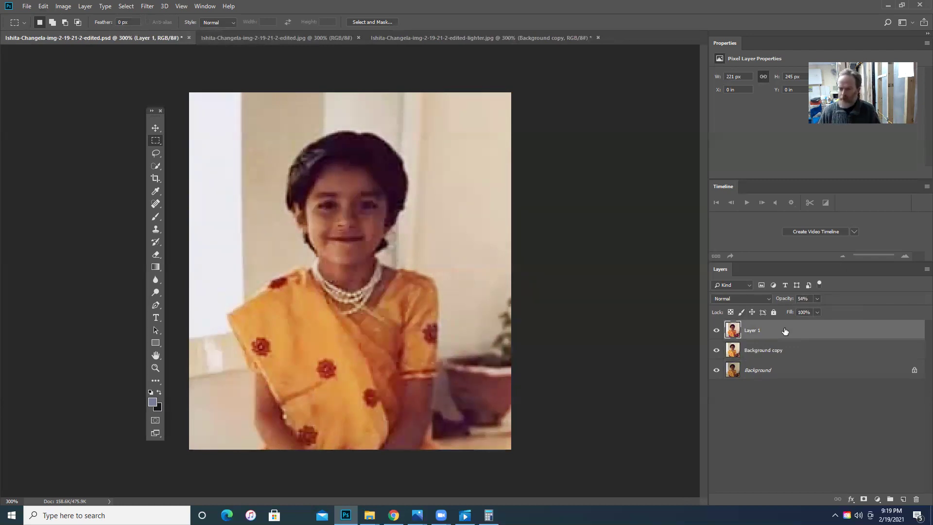